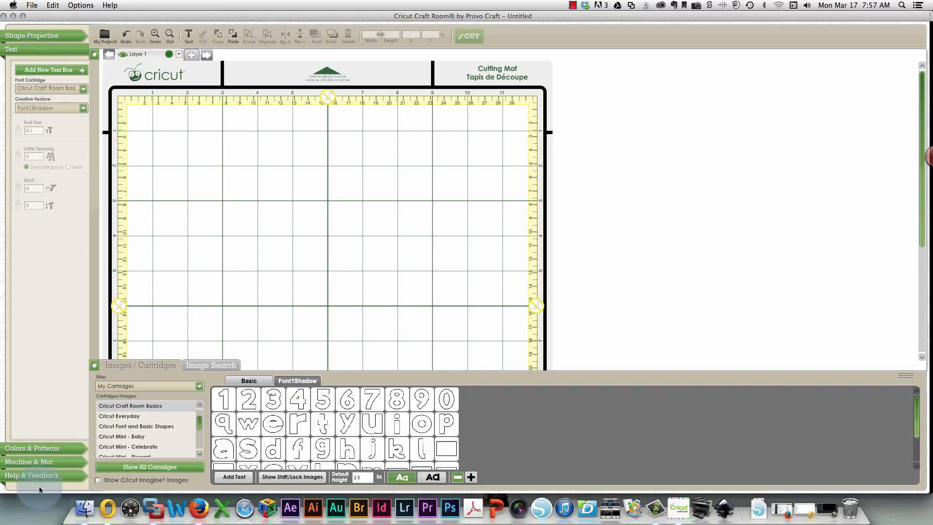
Add a new text box with text size 2 and enter "a few words" as its text.
click(36, 463)
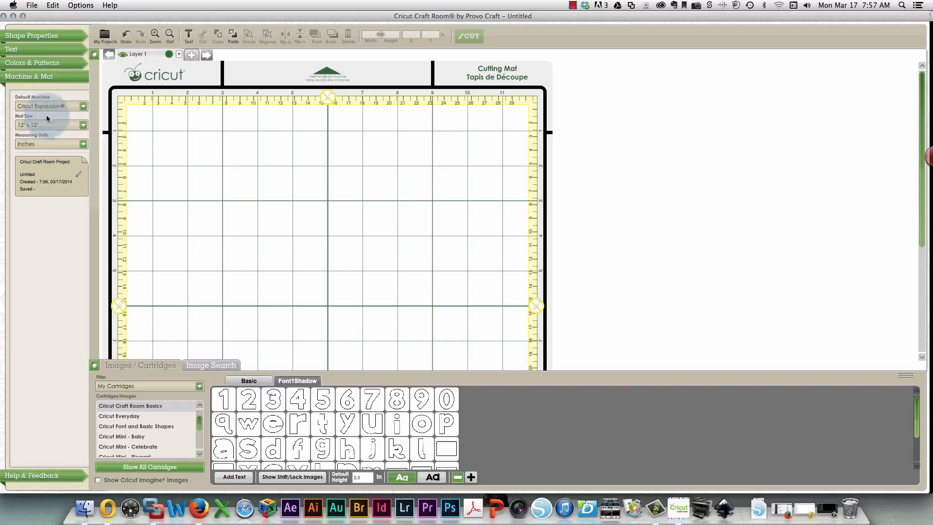
click(33, 49)
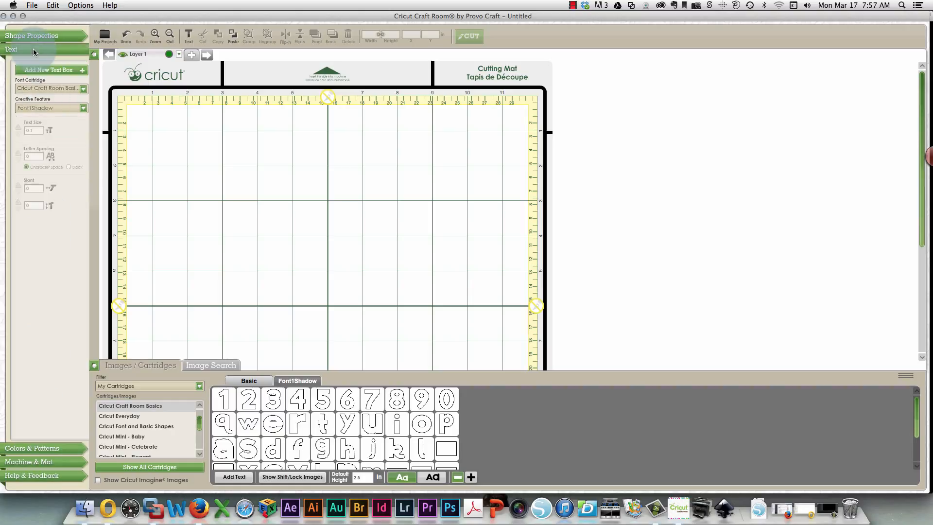
click(51, 70)
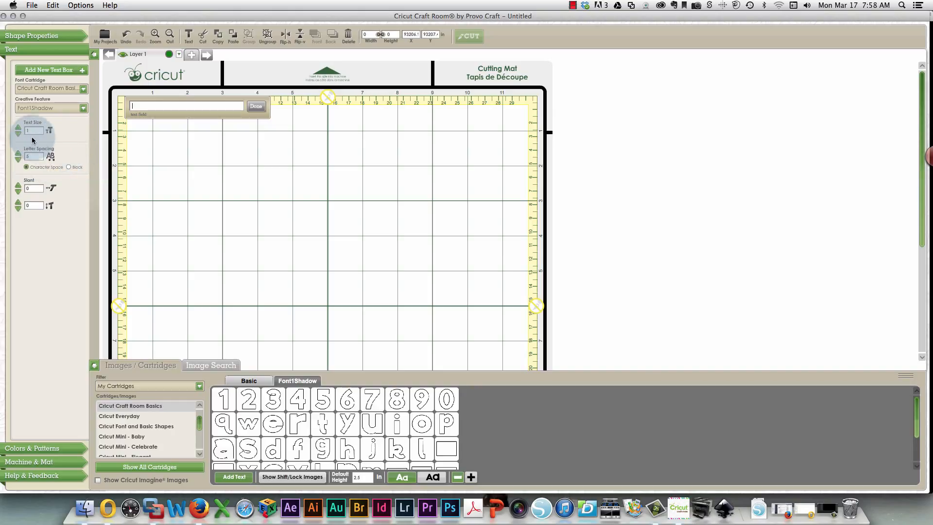
drag(35, 131, 2, 130)
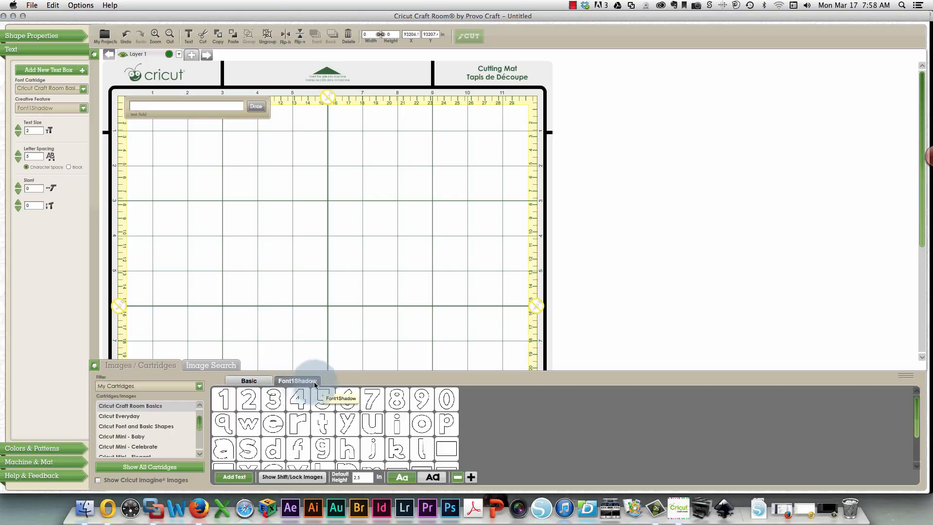
click(186, 106)
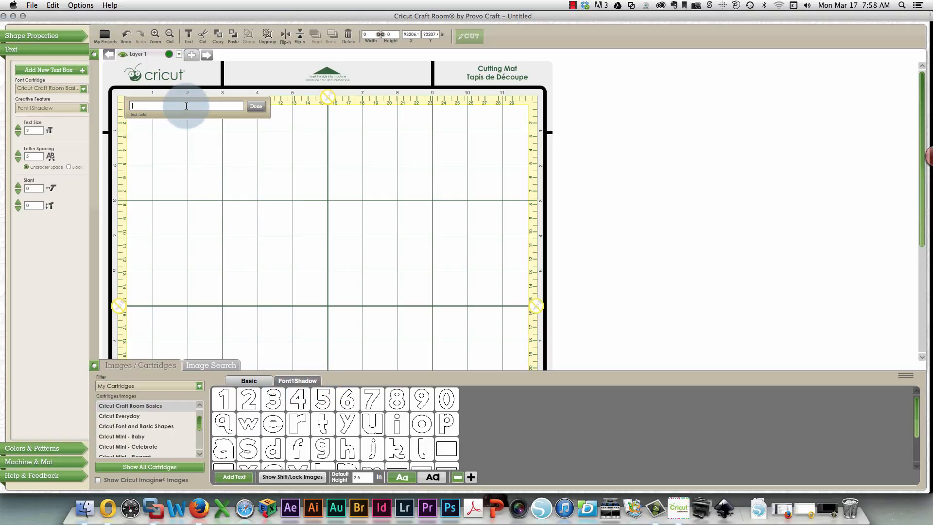
text(a f)
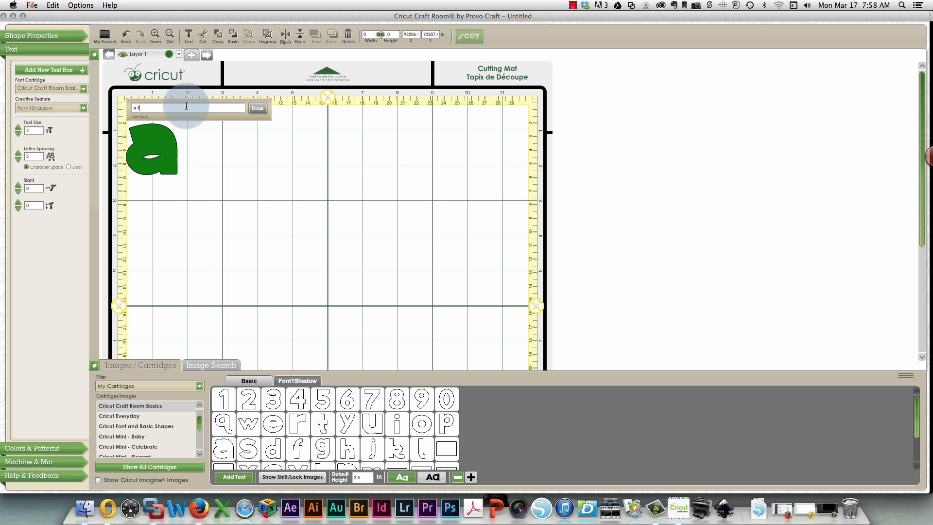
text(ew words)
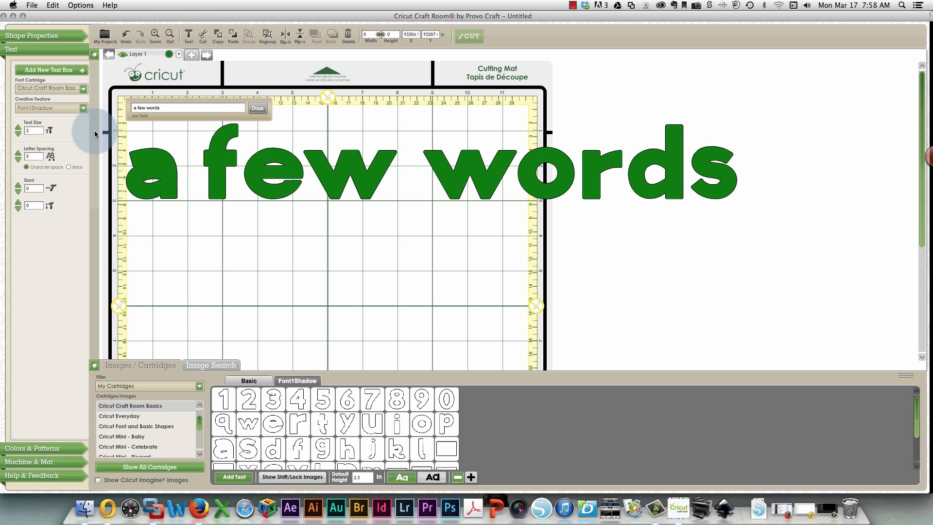
Reduce the text size of "a few words" to 1.5 and finish editing the text.
click(34, 131)
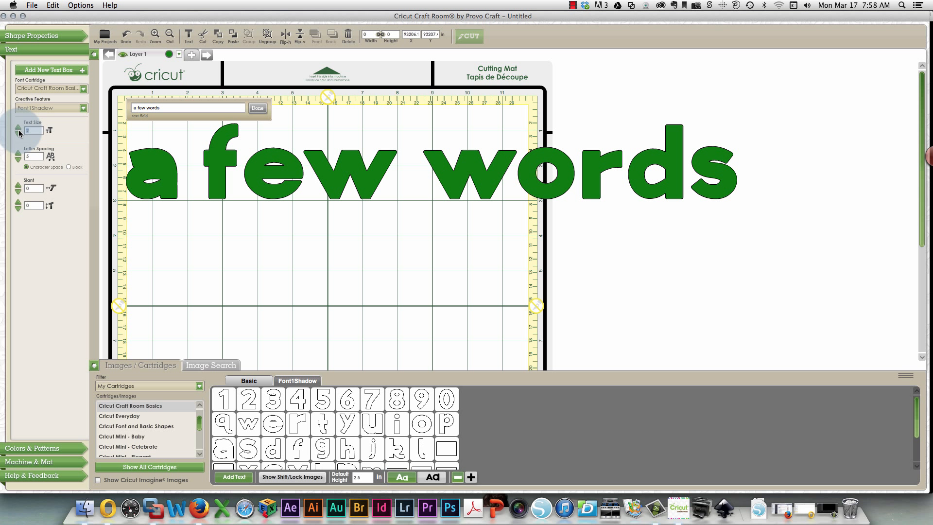
click(18, 132)
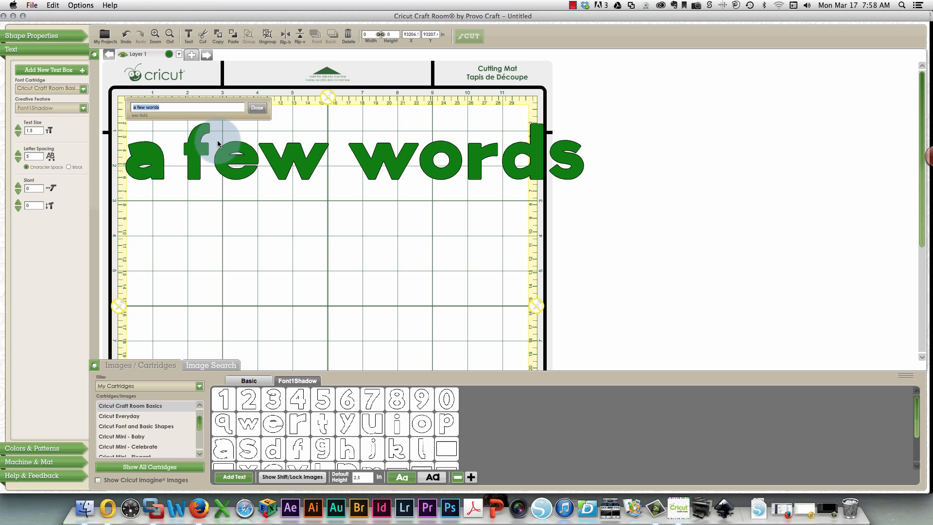
click(257, 107)
Ungroup the "a few words" text into separate letters and deselect them.
right_click(291, 158)
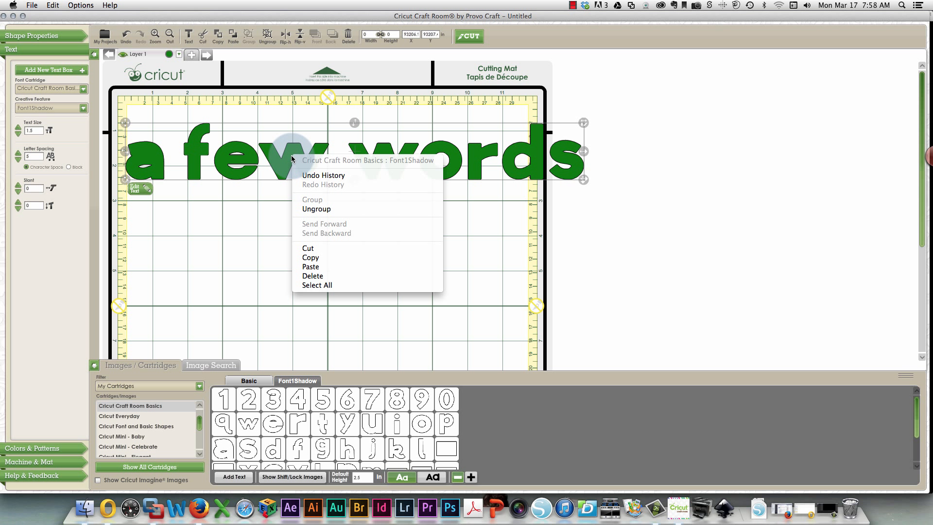
click(324, 209)
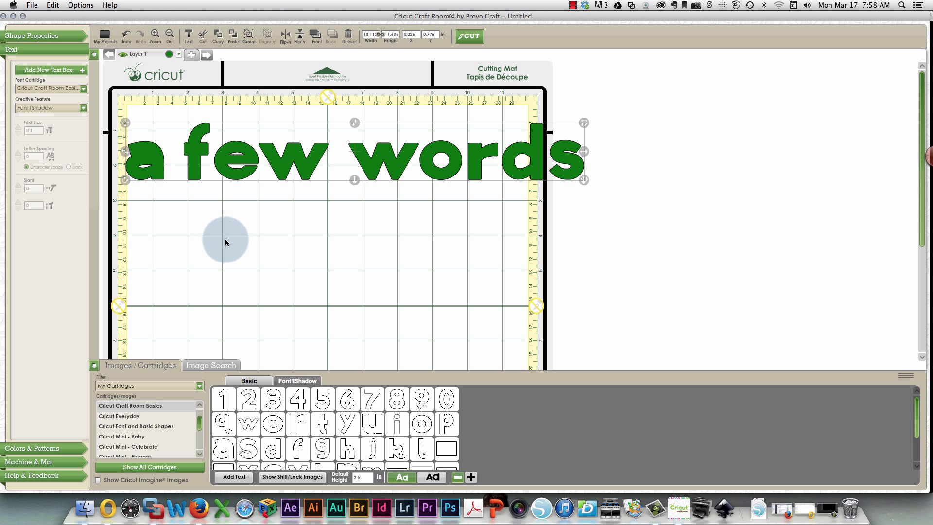
click(225, 242)
Nudge the letter "e" in "few" left until it overlaps the "f", to about X 2.46 in.
click(245, 177)
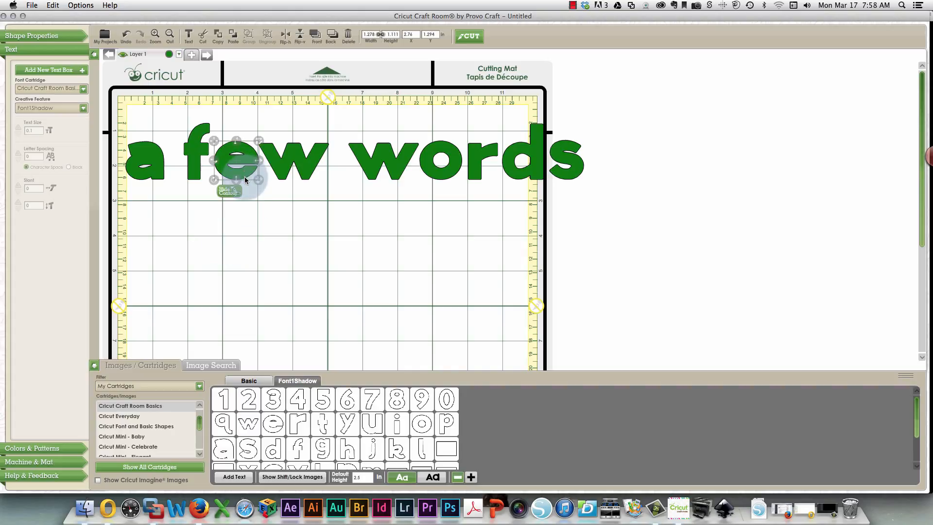
key(Left)
key(Left)
key(Left)
key(Left)
key(Left)
key(Left)
key(Left)
key(Left)
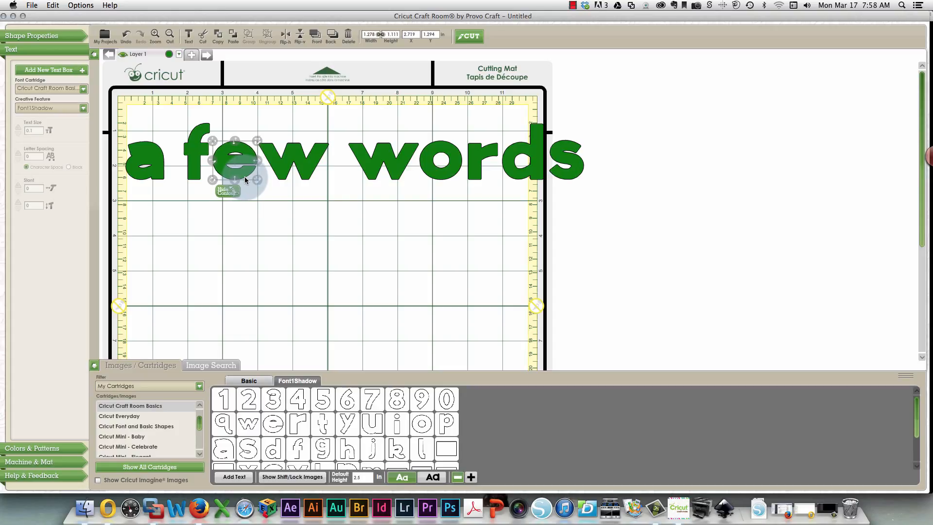
key(Left)
key(Left)
key(Left)
key(Left)
key(Left)
key(Left)
key(Left)
key(Left)
key(Left)
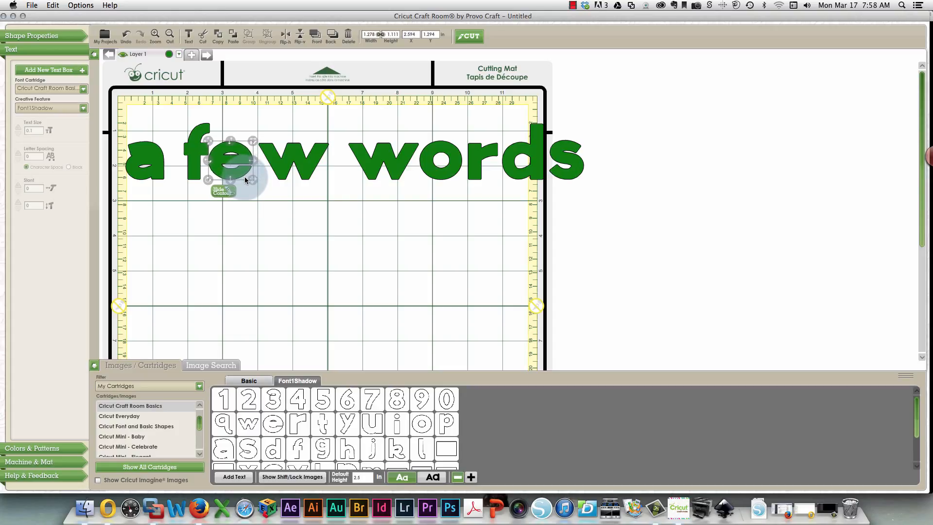
key(Left)
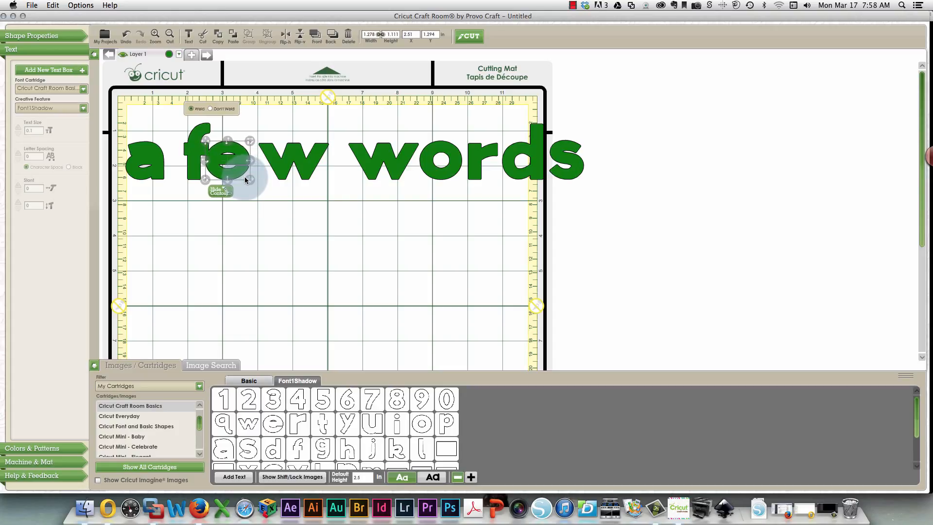
click(285, 168)
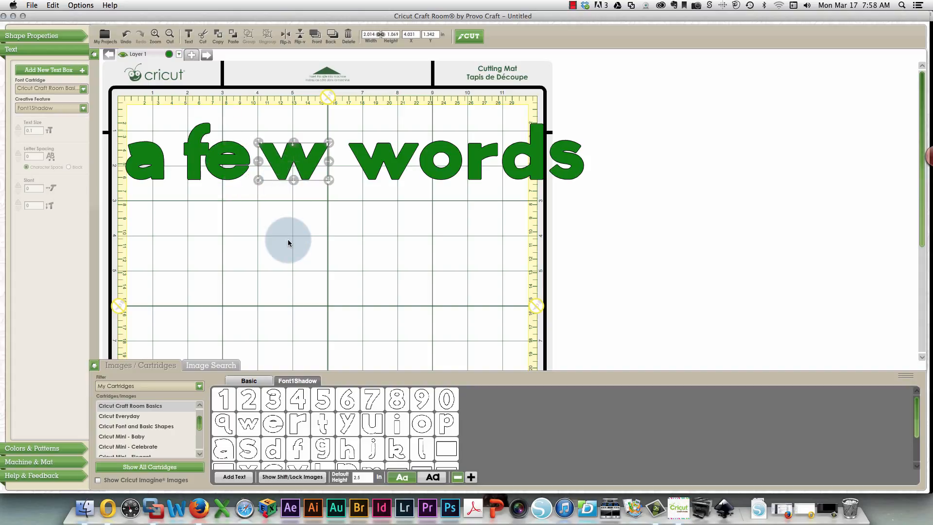
click(225, 167)
key(Left)
key(Left)
key(Left)
key(Left)
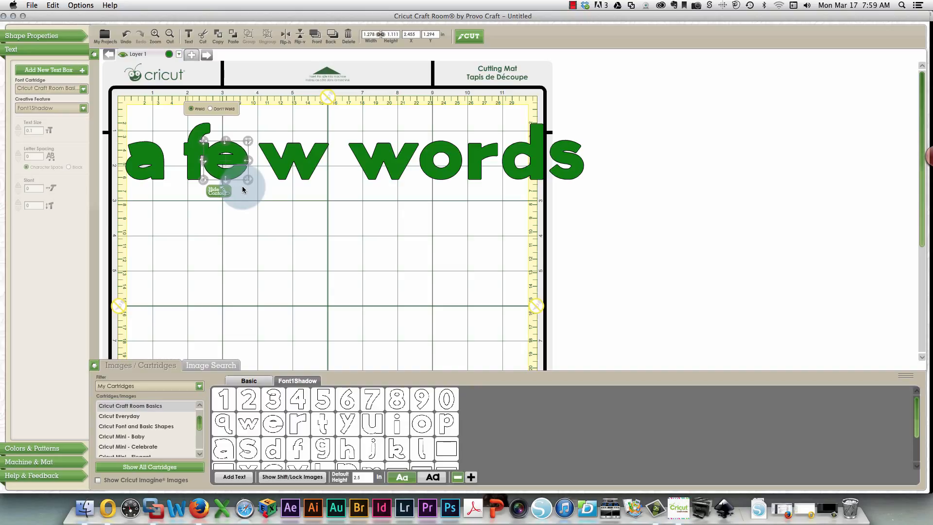
key(Left)
Nudge the "w" of "few" left until it overlaps the "e", to about X 3.35 in.
click(289, 168)
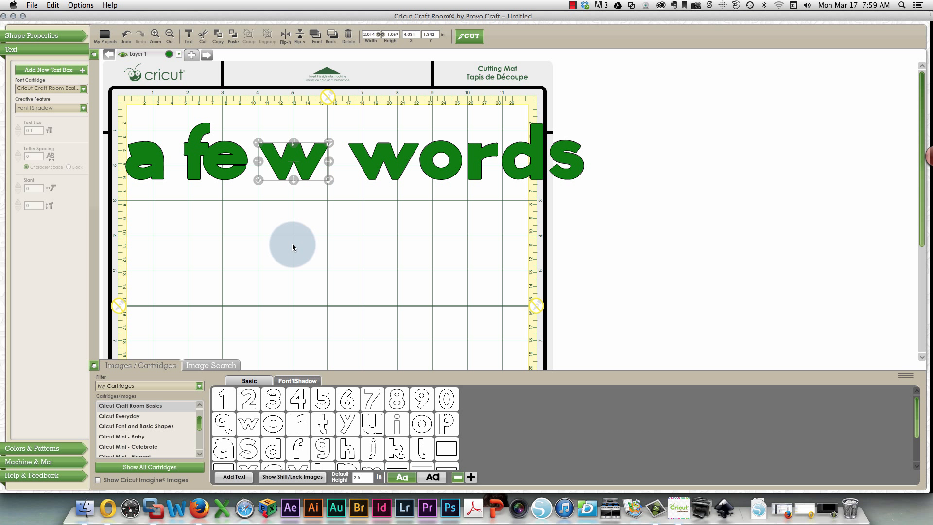
key(Left)
key(Left)
key(Left)
key(Left)
key(Left)
key(Left)
key(Left)
key(Left)
key(Left)
key(Left)
key(Left)
key(Left)
key(Left)
key(Left)
key(Left)
key(Left)
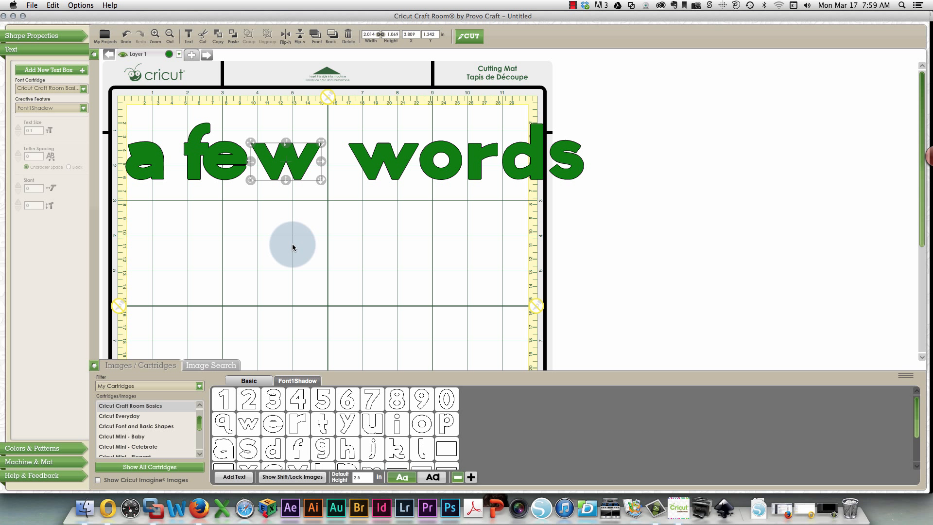
key(Left)
key(Left)
key(Left)
key(Left)
key(Left)
key(Left)
key(Left)
key(Left)
key(Left)
key(Left)
key(Left)
key(Left)
key(Left)
key(Left)
key(Left)
key(Left)
key(Left)
key(Left)
key(Left)
key(Left)
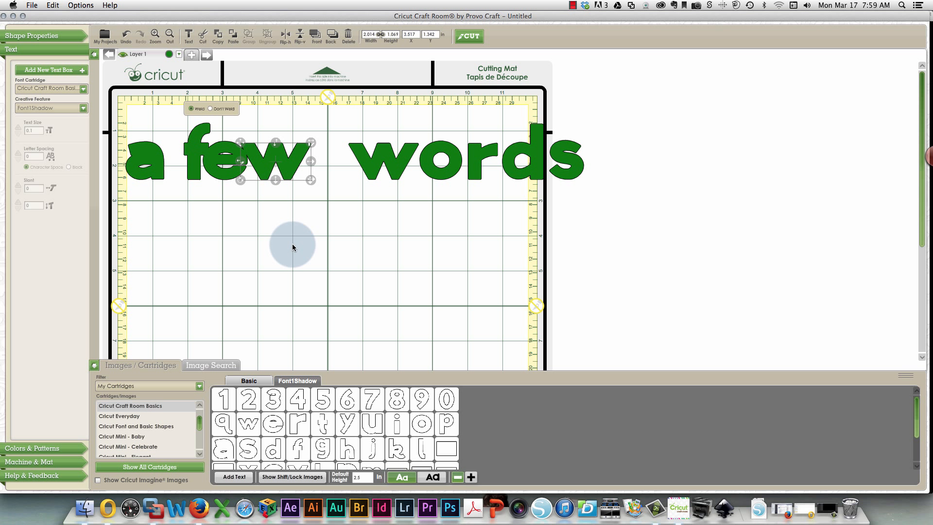
key(Left)
key(Left)
key(Left)
key(Left)
key(Left)
key(Left)
key(Left)
key(Left)
key(Left)
key(Left)
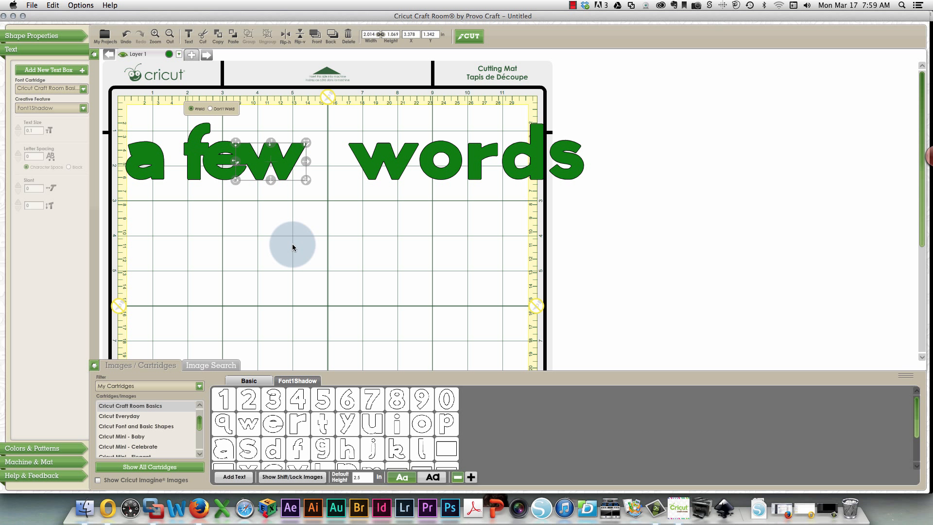
key(Left)
key(Left)
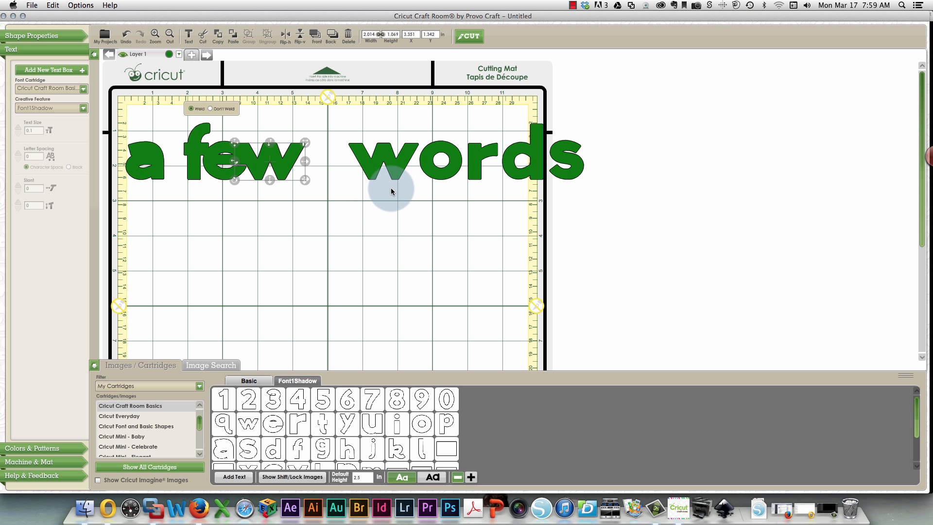
Nudge the "o" in "words" left until it overlaps the "w", to about X 8.2 in.
click(434, 162)
key(Left)
key(Left)
key(Left)
key(Left)
key(Left)
key(Left)
key(Left)
key(Left)
key(Left)
key(Left)
key(Left)
key(Left)
key(Left)
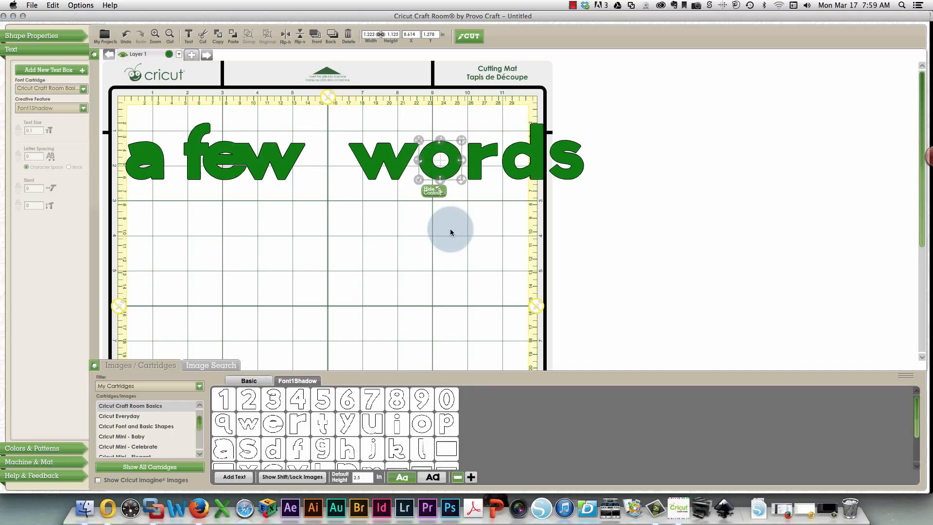
key(Left)
key(Left)
key(Left)
key(Left)
key(Left)
key(Left)
key(Left)
key(Left)
key(Left)
key(Left)
key(Left)
key(Left)
key(Left)
key(Left)
key(Left)
key(Left)
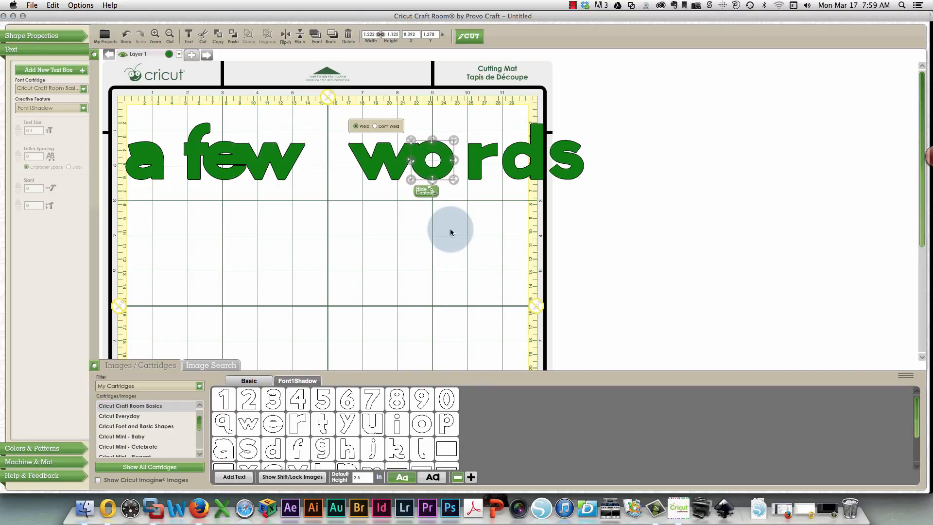
key(Left)
key(Left)
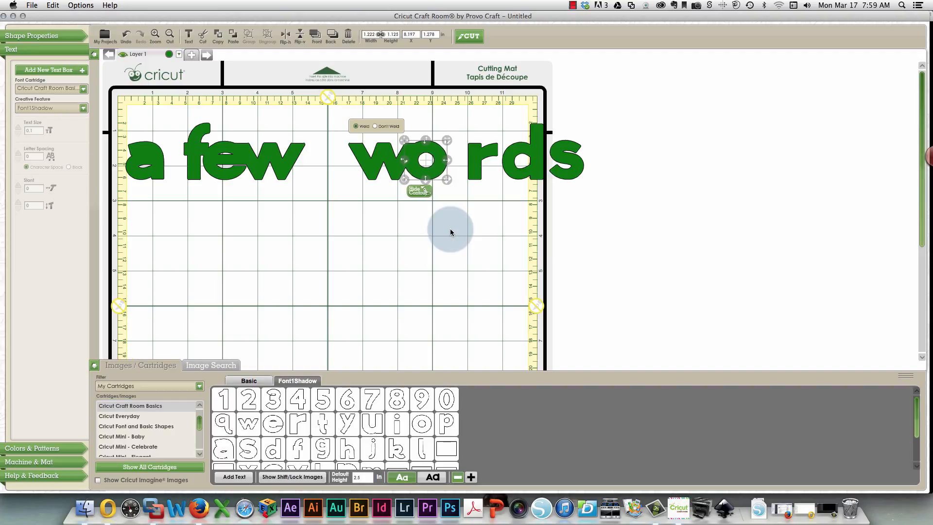
Nudge the "r" in "words" left until it overlaps the "o", to about X 9.25 in.
click(477, 171)
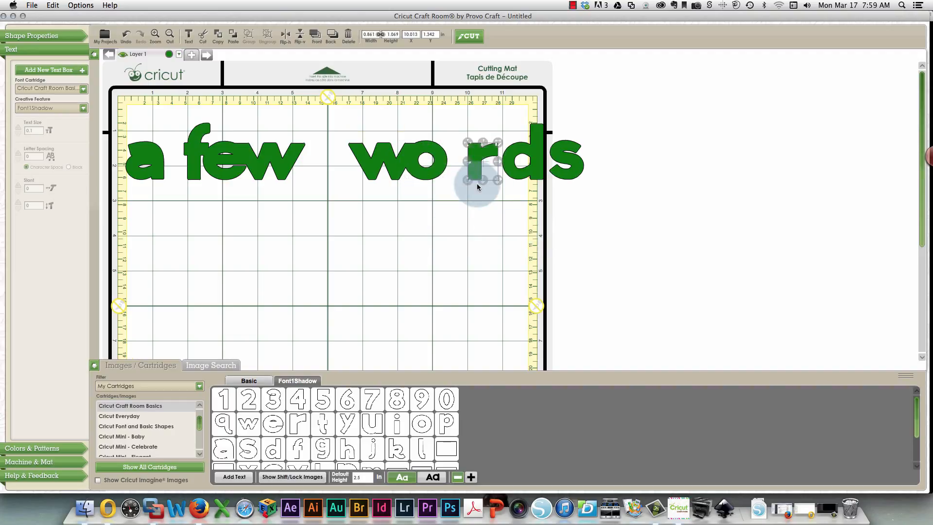
key(Left)
key(Left)
key(Left)
key(Left)
key(Left)
key(Left)
key(Left)
key(Left)
key(Left)
key(Left)
key(Left)
key(Left)
key(Left)
key(Left)
key(Left)
key(Left)
key(Left)
key(Left)
key(Left)
key(Left)
key(Left)
key(Left)
key(Left)
key(Left)
key(Left)
key(Left)
key(Left)
key(Left)
key(Left)
key(Left)
key(Left)
key(Left)
key(Left)
key(Left)
key(Left)
key(Left)
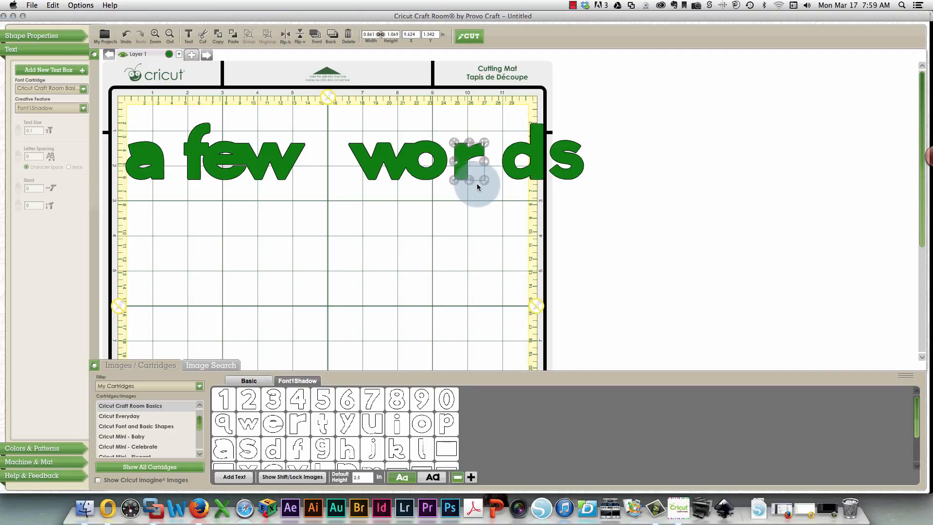
key(Left)
key(Left)
key(Left)
key(Left)
key(Left)
key(Left)
key(Left)
key(Left)
key(Left)
key(Left)
key(Left)
key(Left)
key(Left)
key(Left)
key(Left)
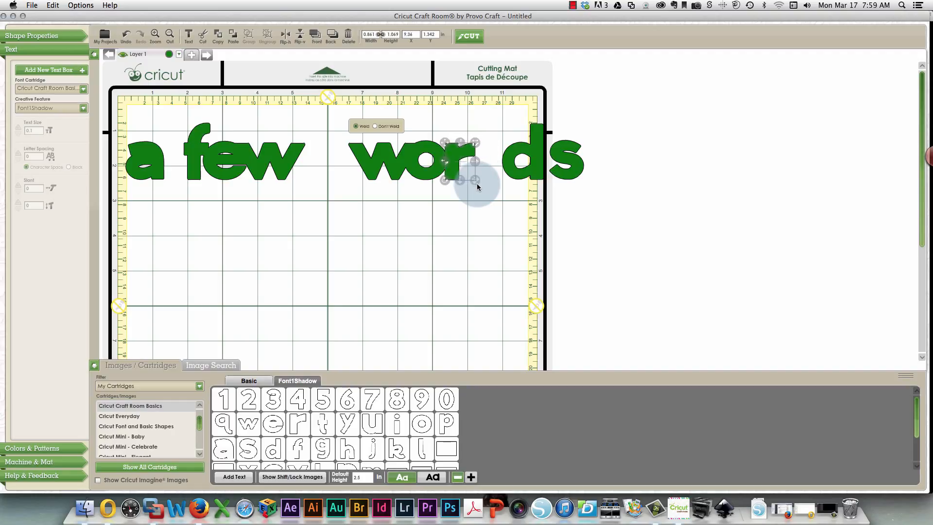
key(Left)
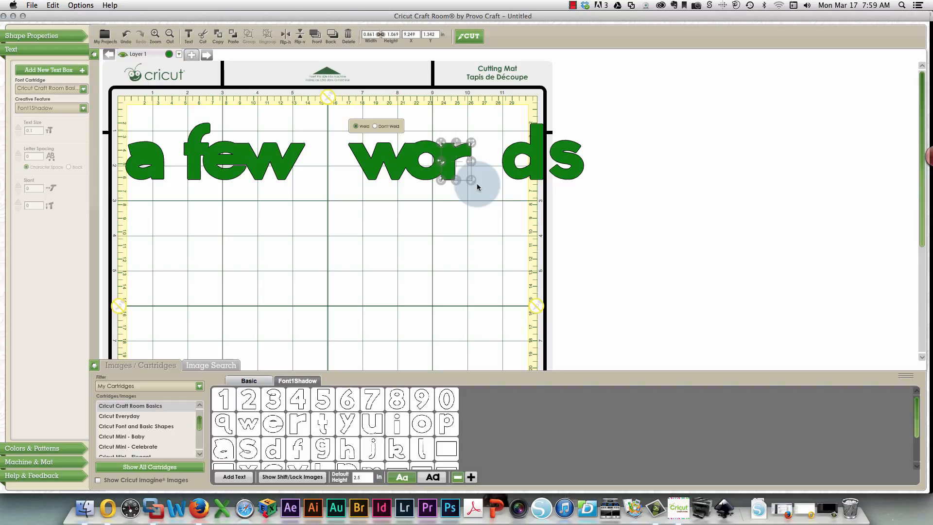
Nudge the "d" in "words" left until it overlaps the "r", to about X 9.82 in.
click(511, 165)
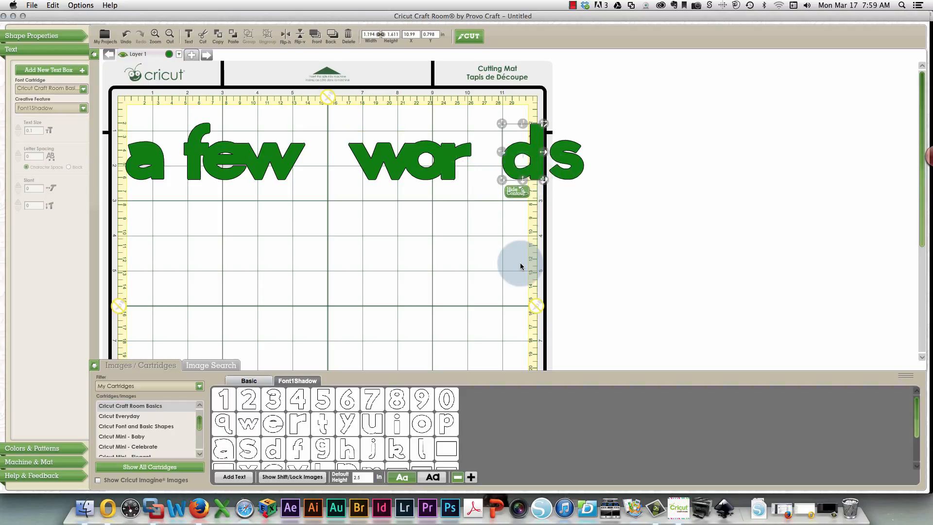
key(Left)
key(Left)
key(Left)
key(Left)
key(Left)
key(Left)
key(Left)
key(Left)
key(Left)
key(Left)
key(Left)
key(Left)
key(Left)
key(Left)
key(Left)
key(Left)
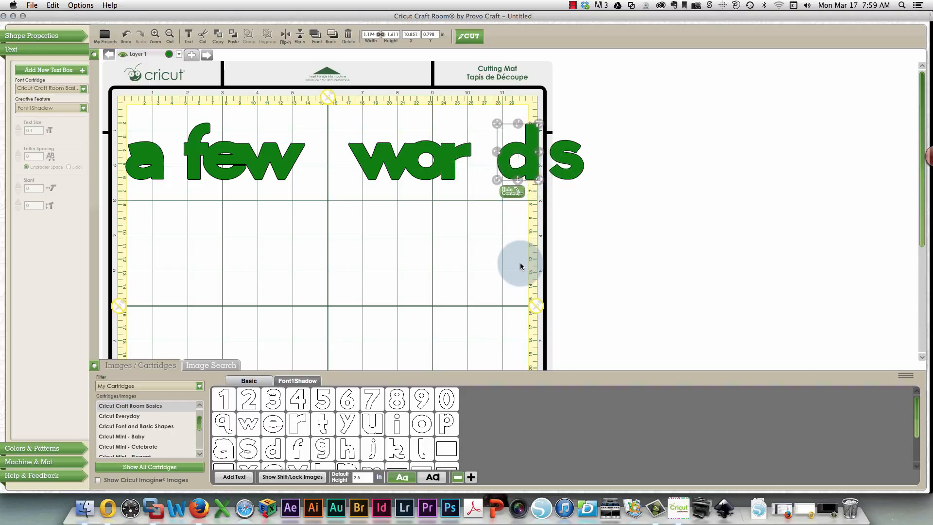
key(Left)
key(Left)
key(Left)
key(Left)
key(Left)
key(Left)
key(Left)
key(Left)
key(Left)
key(Left)
key(Left)
key(Left)
key(Left)
key(Left)
key(Left)
key(Left)
key(Left)
key(Left)
key(Left)
key(Left)
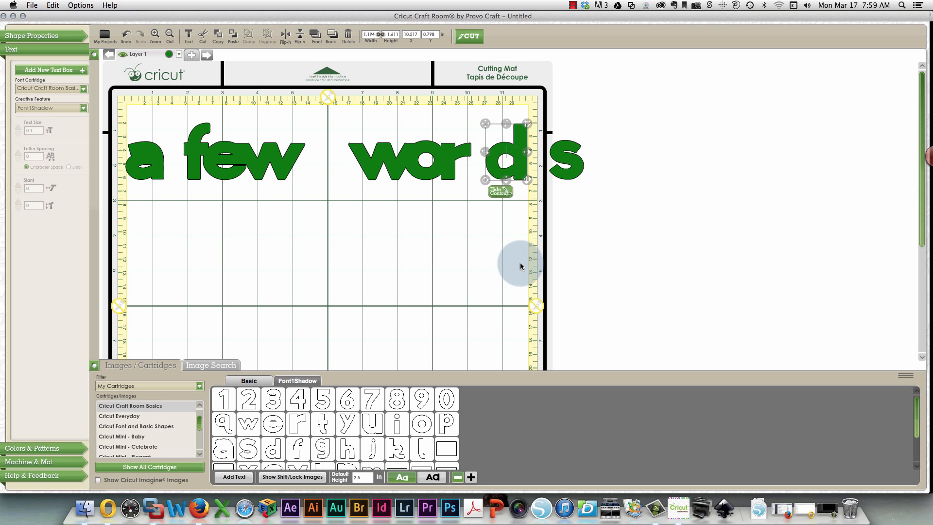
key(Left)
key(Left)
key(Left)
key(Left)
key(Left)
key(Left)
key(Left)
key(Left)
key(Left)
key(Left)
key(Left)
key(Left)
key(Left)
key(Left)
key(Left)
key(Left)
key(Left)
key(Left)
key(Left)
key(Left)
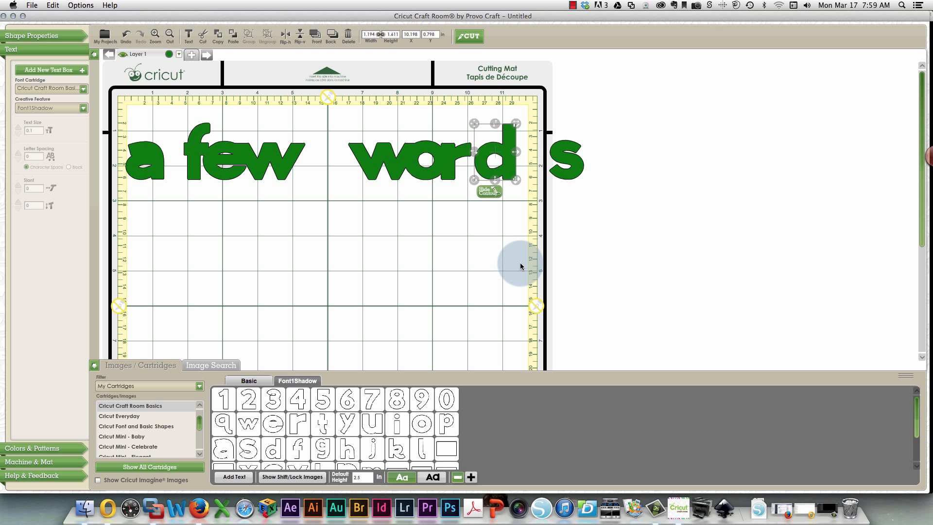
key(Left)
key(Left)
key(Left)
key(Left)
key(Left)
key(Left)
key(Left)
key(Left)
key(Left)
key(Left)
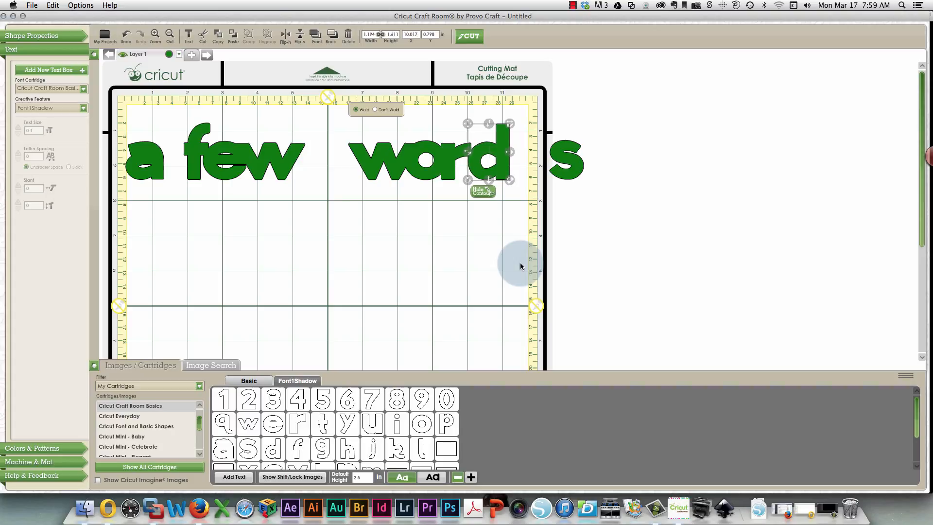
key(Left)
key(Left)
key(Left)
key(Left)
key(Left)
key(Left)
key(Left)
key(Left)
key(Left)
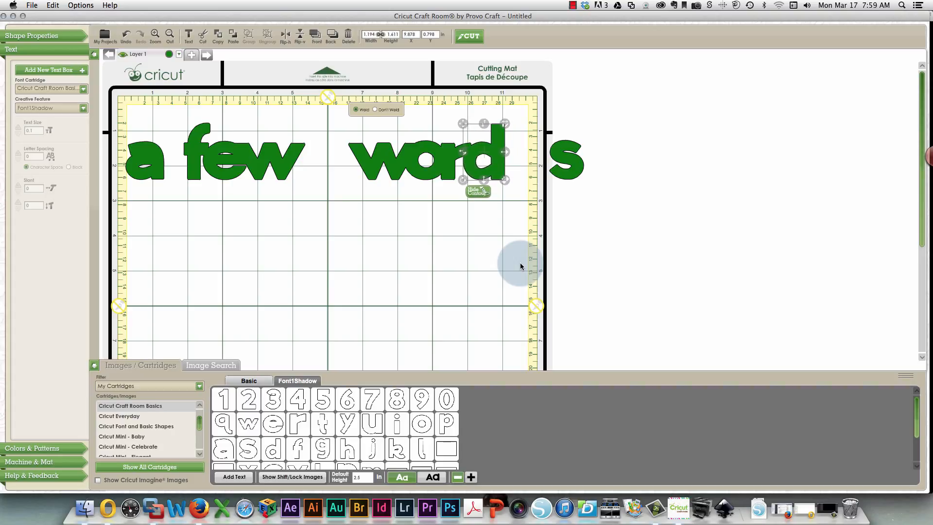
key(Left)
key(Left)
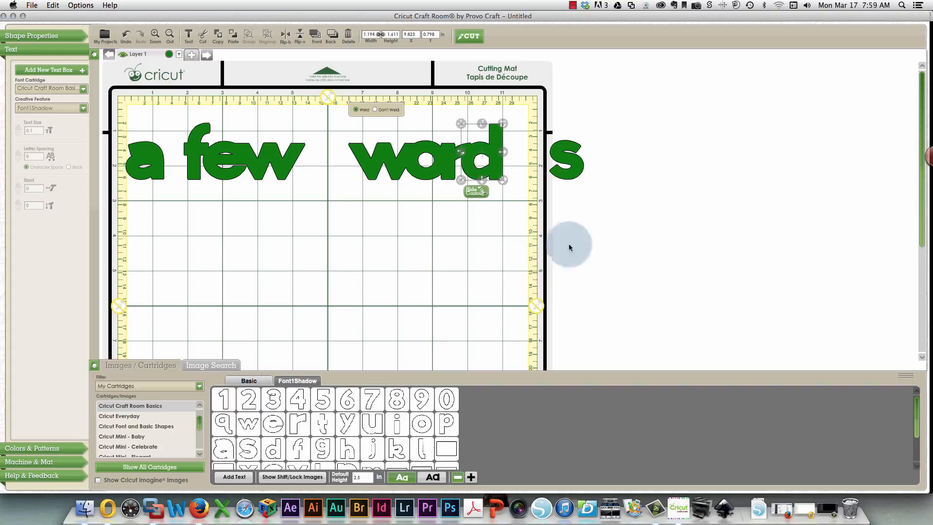
Nudge the "s" in "words" left until it overlaps the "d", to about X 10.8 in.
click(564, 163)
key(Left)
key(Left)
key(Left)
key(Left)
key(Left)
key(Left)
key(Left)
key(Left)
key(Left)
key(Left)
key(Left)
key(Left)
key(Left)
key(Left)
key(Left)
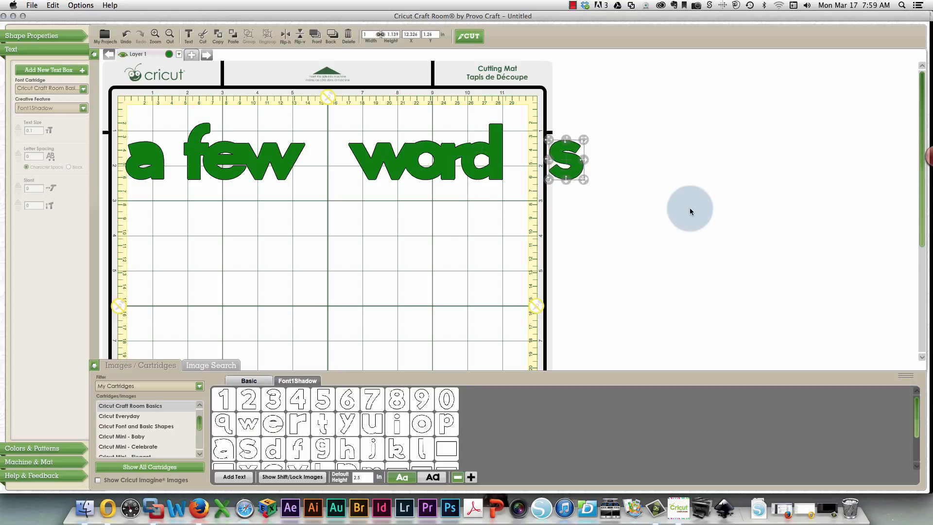
key(Left)
key(Left)
key(Left)
key(Left)
key(Left)
key(Left)
key(Left)
key(Left)
key(Left)
key(Left)
key(Left)
key(Left)
key(Left)
key(Left)
key(Left)
key(Left)
key(Left)
key(Left)
key(Left)
key(Left)
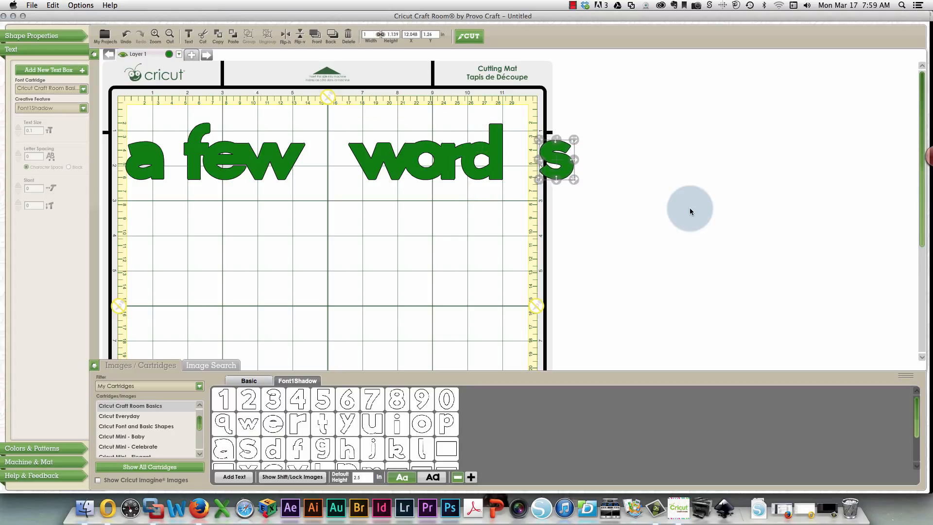
key(Left)
key(Left)
key(Left)
key(Left)
key(Left)
key(Left)
key(Left)
key(Left)
key(Left)
key(Left)
key(Left)
key(Left)
key(Left)
key(Left)
key(Left)
key(Left)
key(Left)
key(Left)
key(Left)
key(Left)
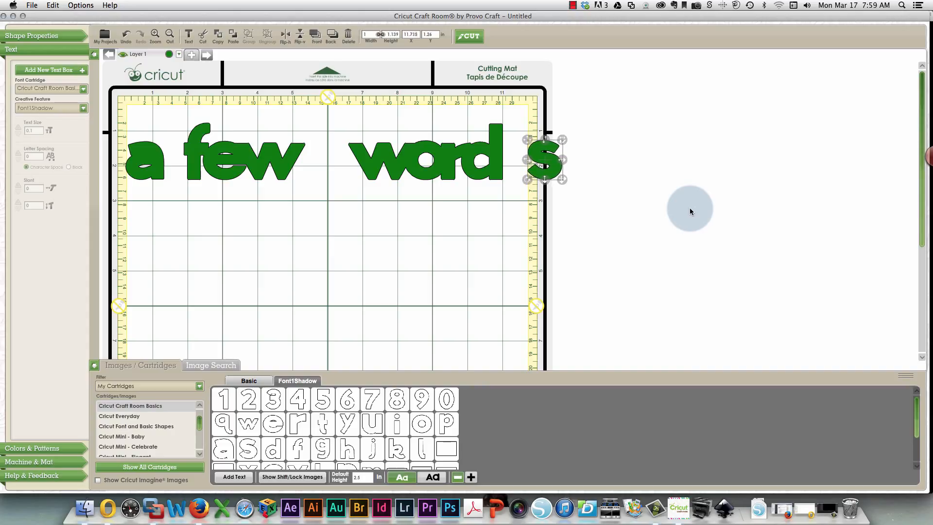
key(Left)
key(Left)
key(Left)
key(Left)
key(Left)
key(Left)
key(Left)
key(Left)
key(Left)
key(Left)
key(Left)
key(Left)
key(Left)
key(Left)
key(Left)
key(Left)
key(Left)
key(Left)
key(Left)
key(Left)
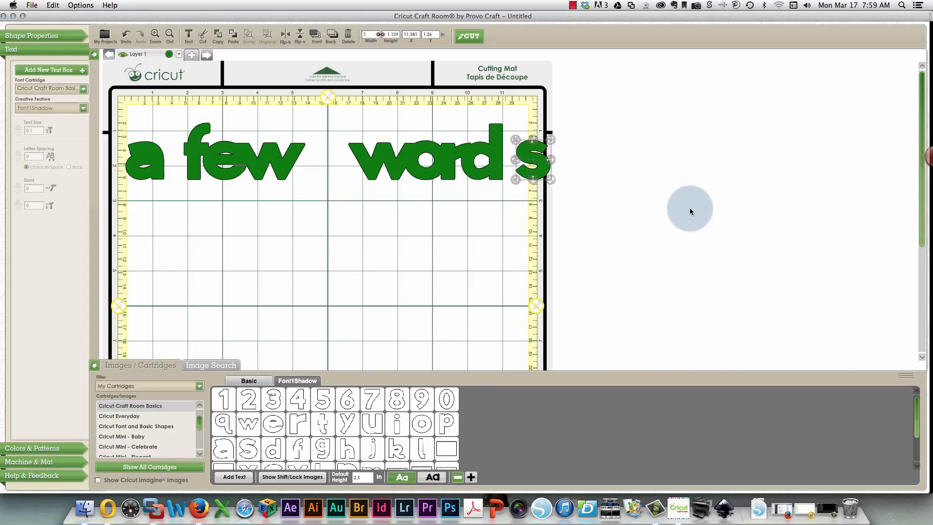
key(Left)
key(Left)
key(Left)
key(Left)
key(Left)
key(Left)
key(Left)
key(Left)
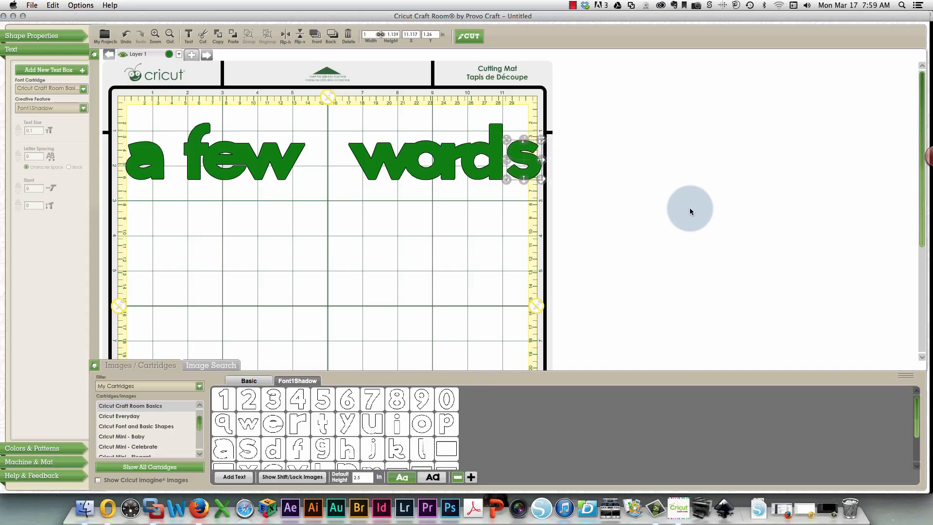
key(Left)
key(Left)
key(Left)
key(Left)
key(Left)
key(Left)
key(Left)
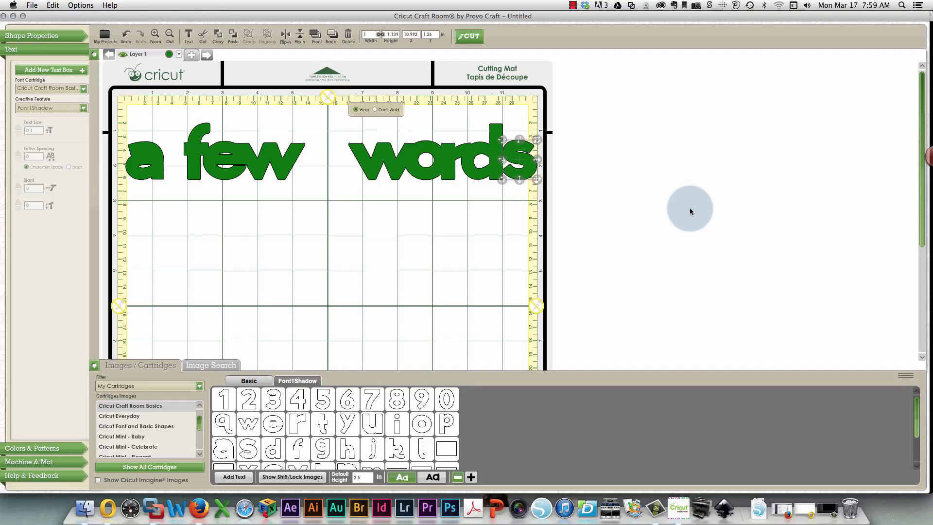
key(Left)
key(Left)
key(Left)
key(Left)
key(Left)
key(Left)
key(Left)
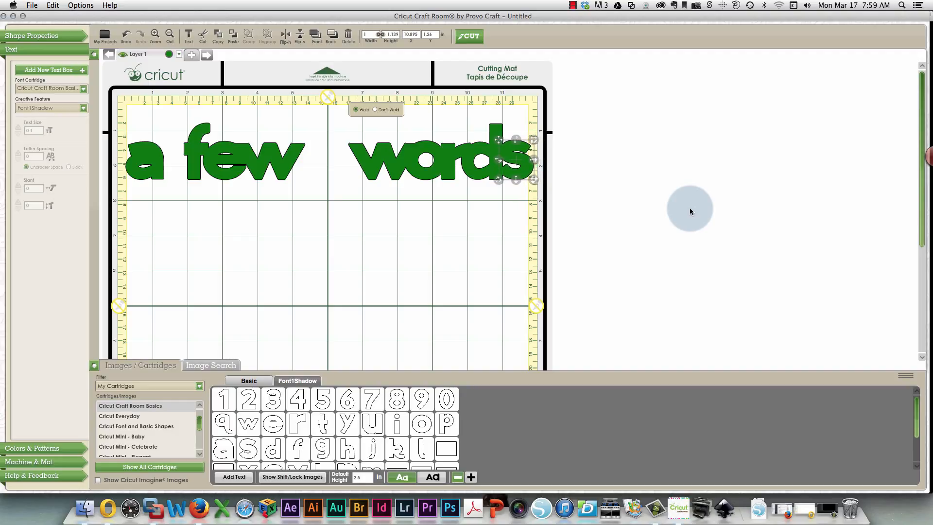
key(Left)
key(Left)
key(Left)
key(Left)
key(Left)
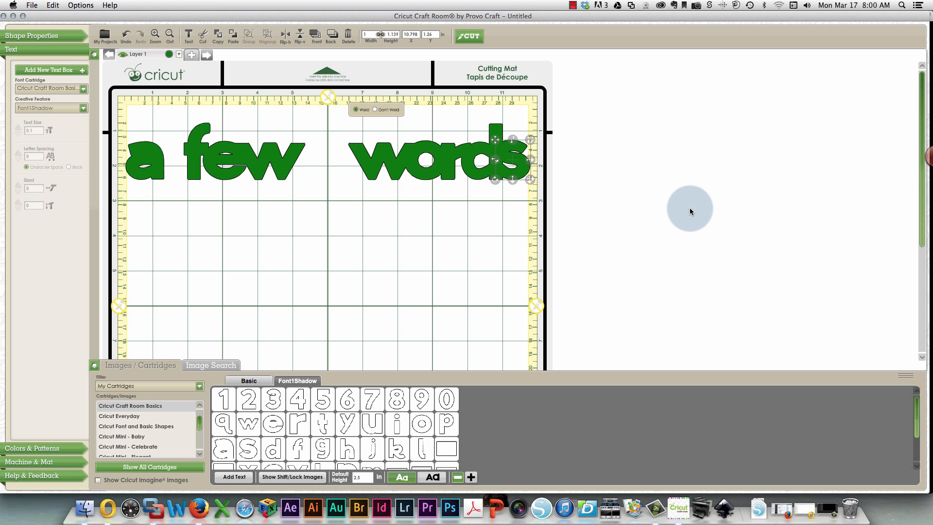
click(400, 256)
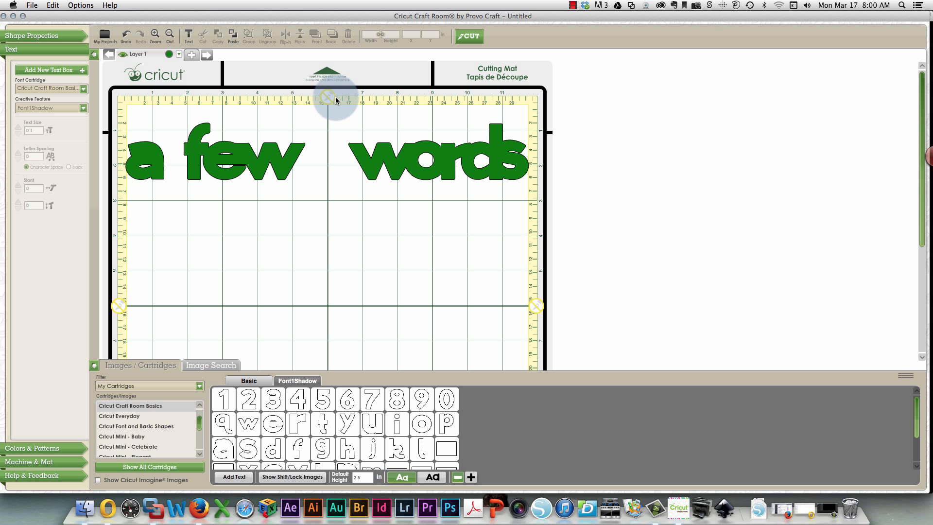
Select all the letters of "words" and group them into one object.
drag(336, 98, 598, 244)
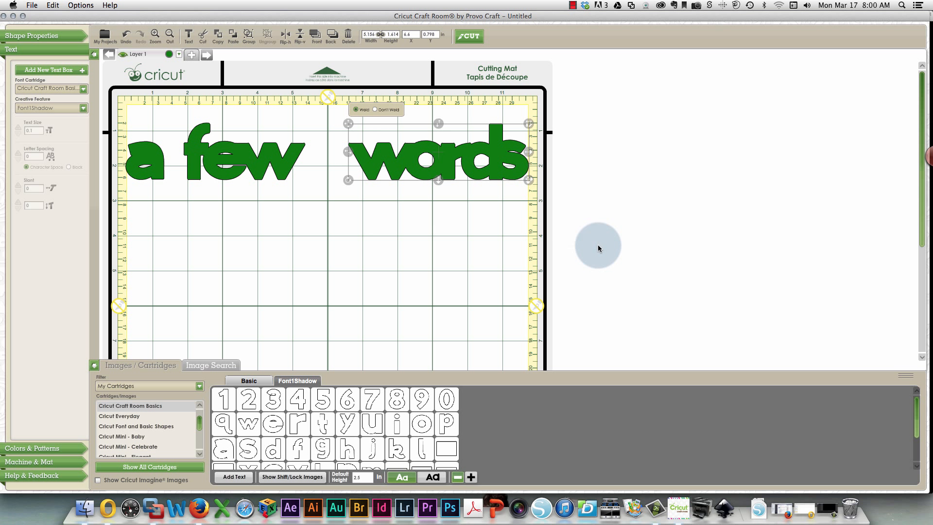
click(334, 113)
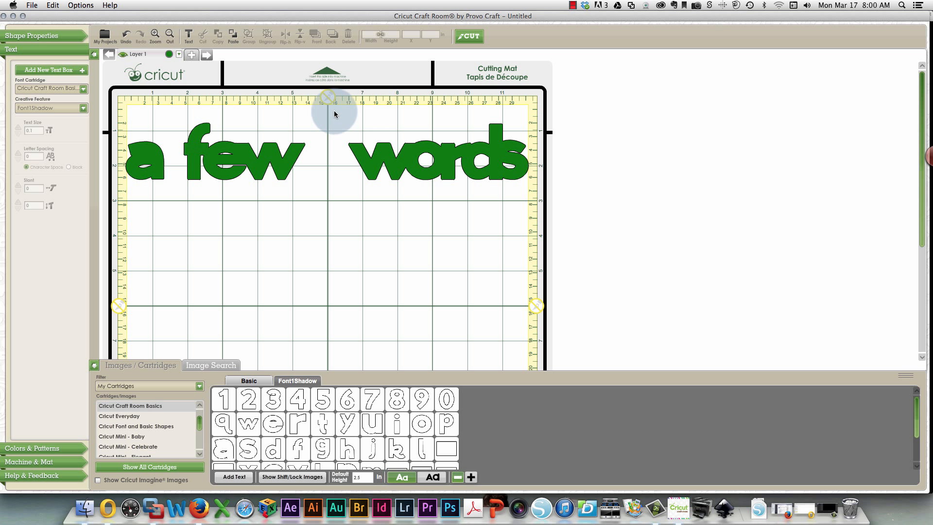
drag(335, 110, 567, 198)
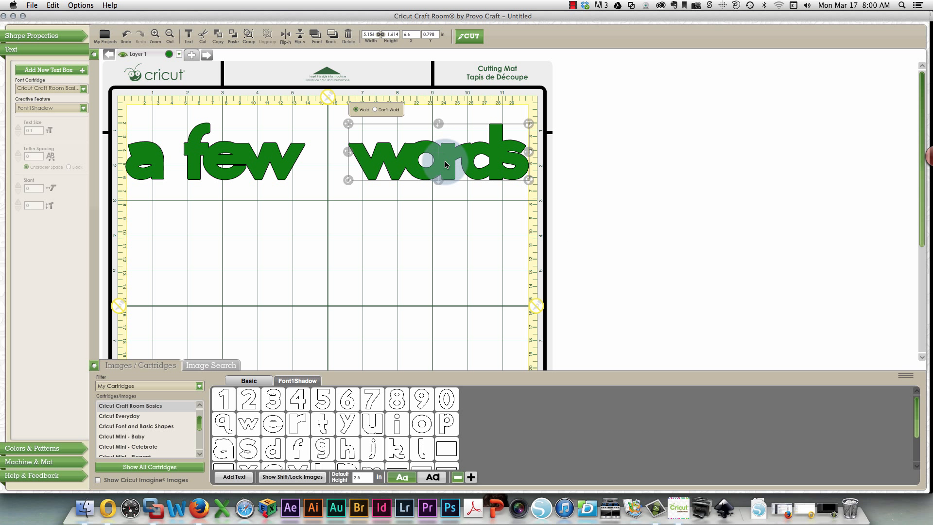
right_click(497, 153)
click(511, 197)
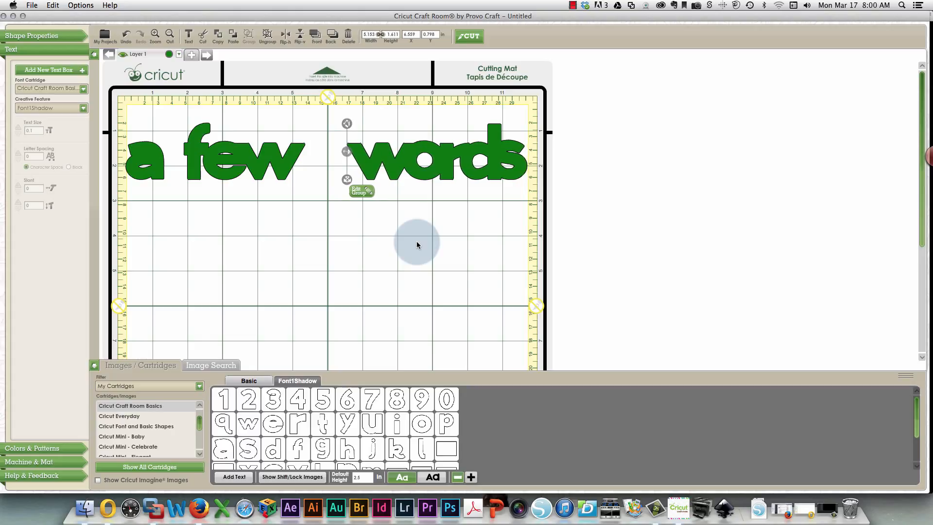
Nudge the grouped "words" left, closer to "few", to about X 5.92 in.
key(Left)
key(Left)
key(Left)
key(Left)
key(Left)
key(Left)
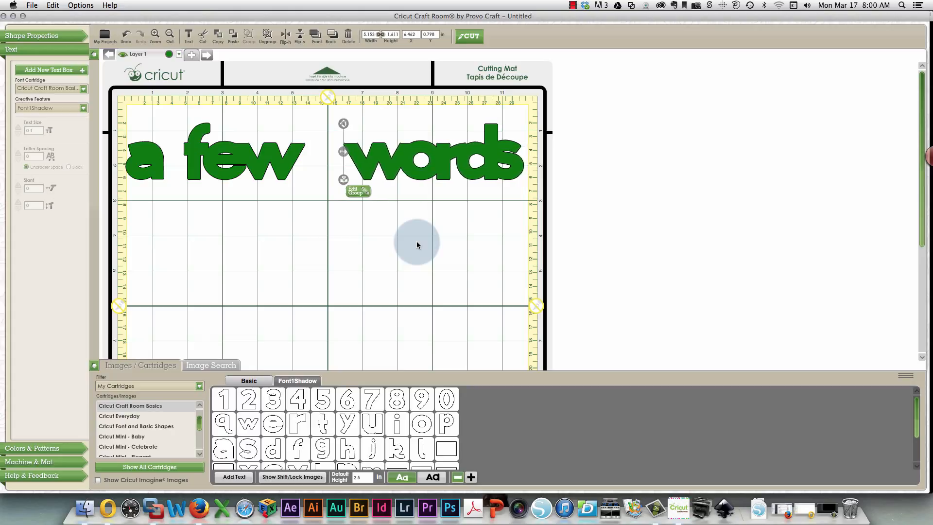
key(Left)
key(Left)
key(Left)
key(Left)
key(Left)
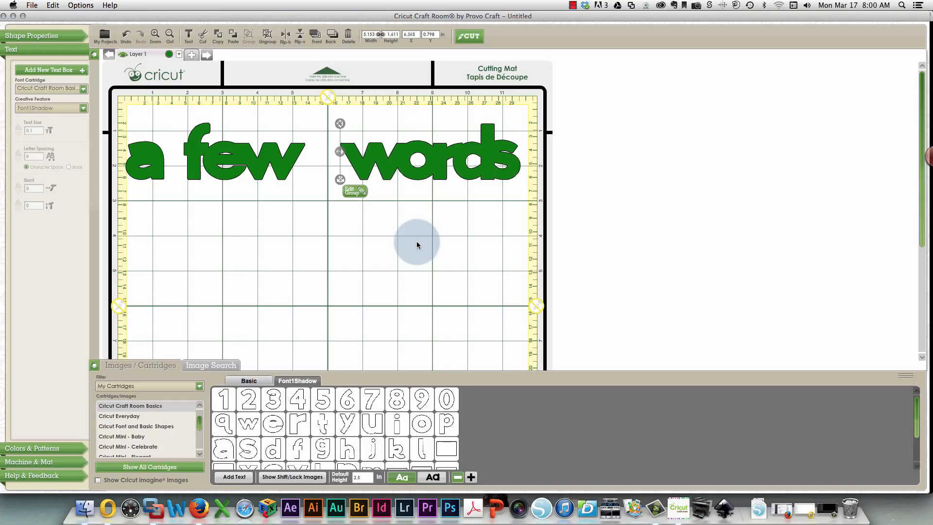
key(Left)
key(Left)
key(Left)
key(Left)
key(Left)
key(Left)
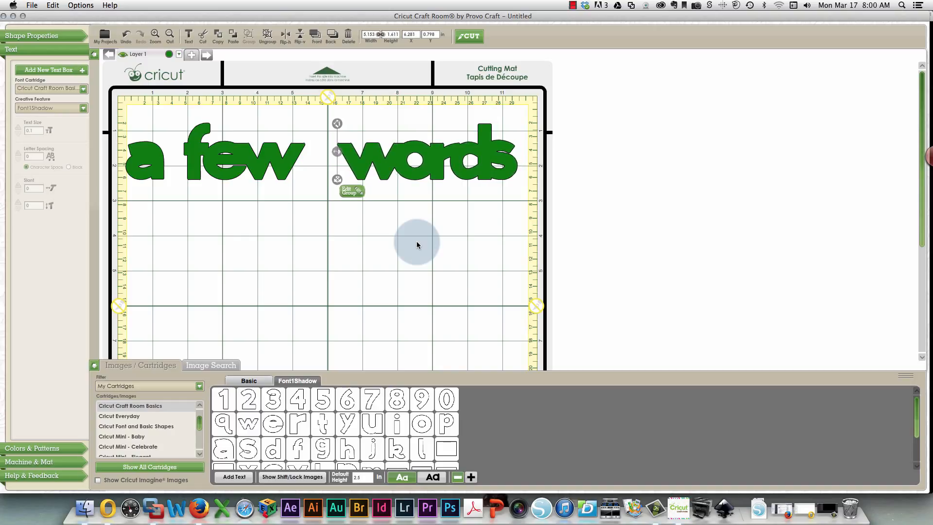
key(Left)
key(Left)
key(Left)
key(Left)
key(Left)
key(Left)
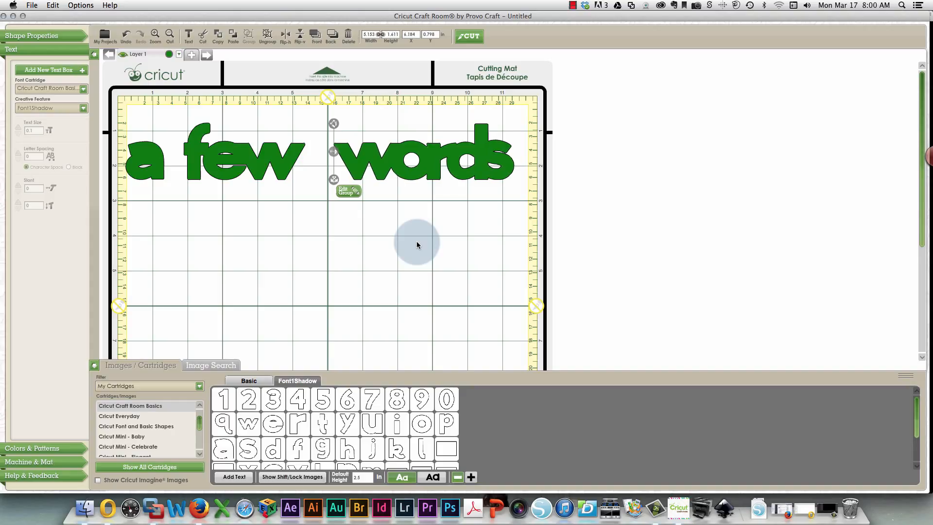
key(Left)
key(Left)
key(Left)
key(Left)
key(Left)
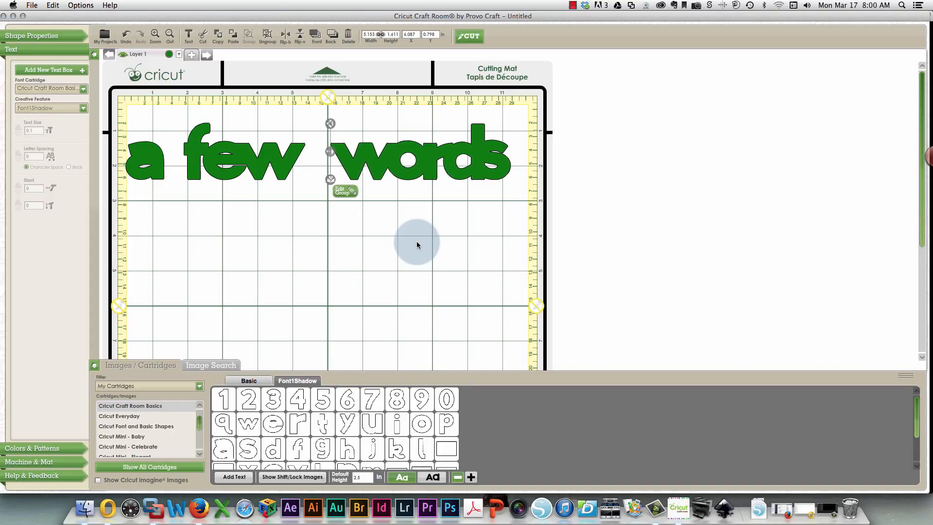
key(Left)
key(Left)
key(Left)
key(Left)
key(Left)
key(Left)
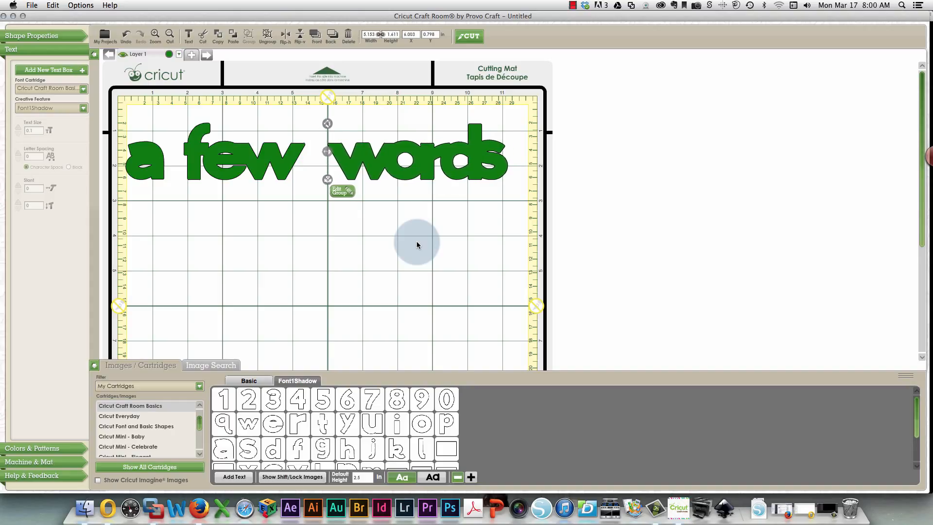
key(Left)
key(Left)
key(Left)
key(Left)
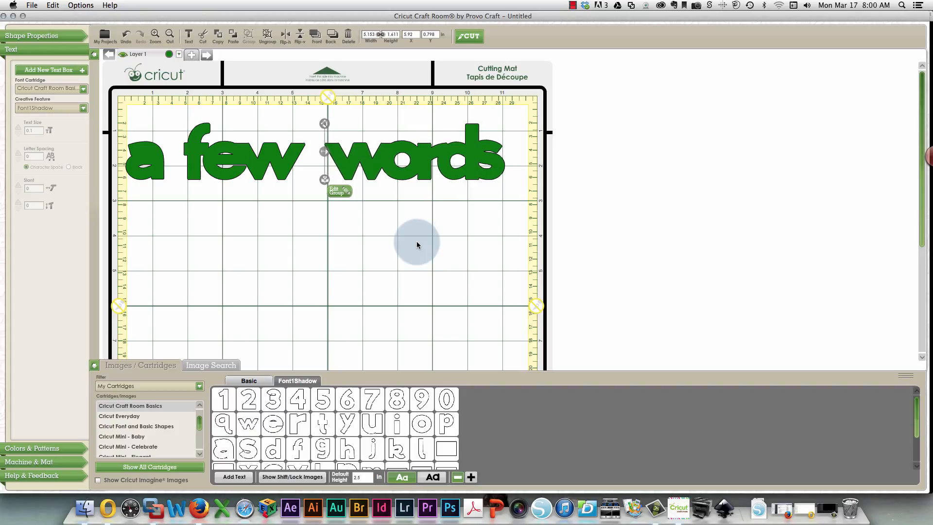
click(412, 263)
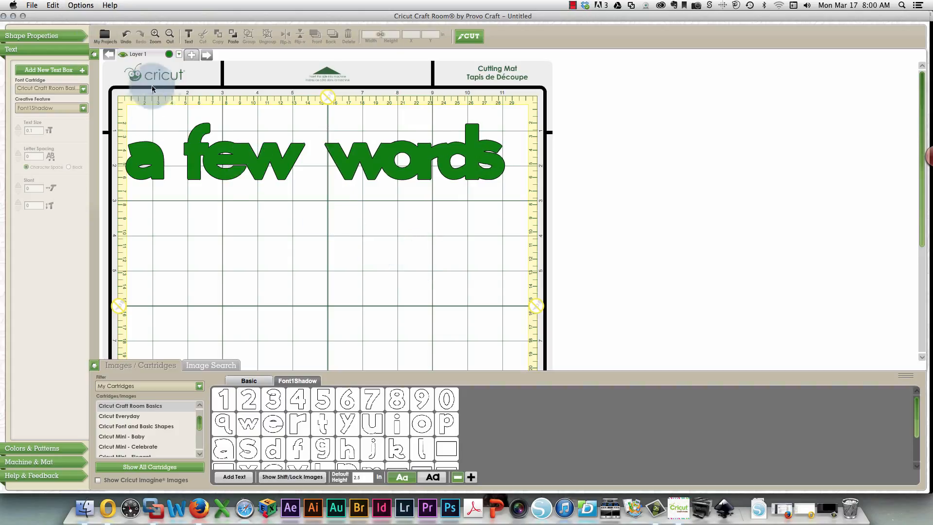
Select the three letters of "few" and group them into one object.
drag(175, 97, 315, 228)
right_click(284, 164)
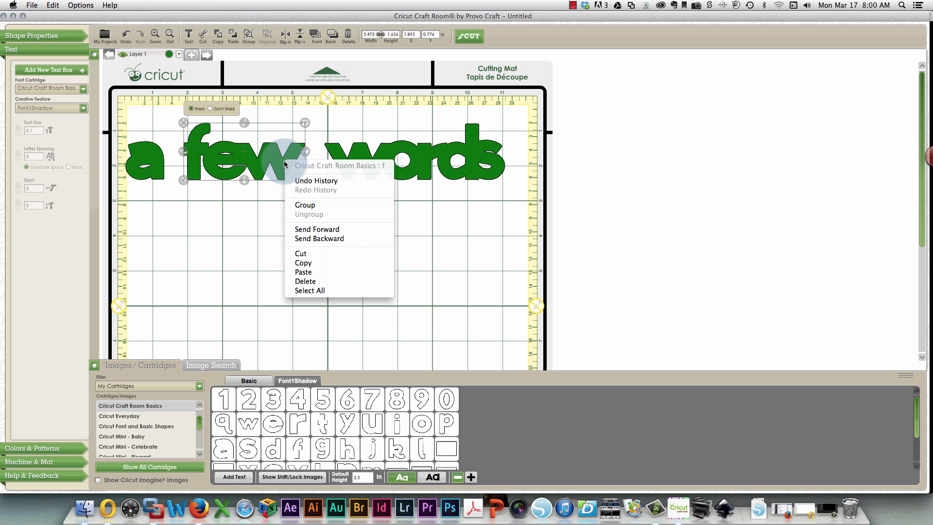
click(304, 204)
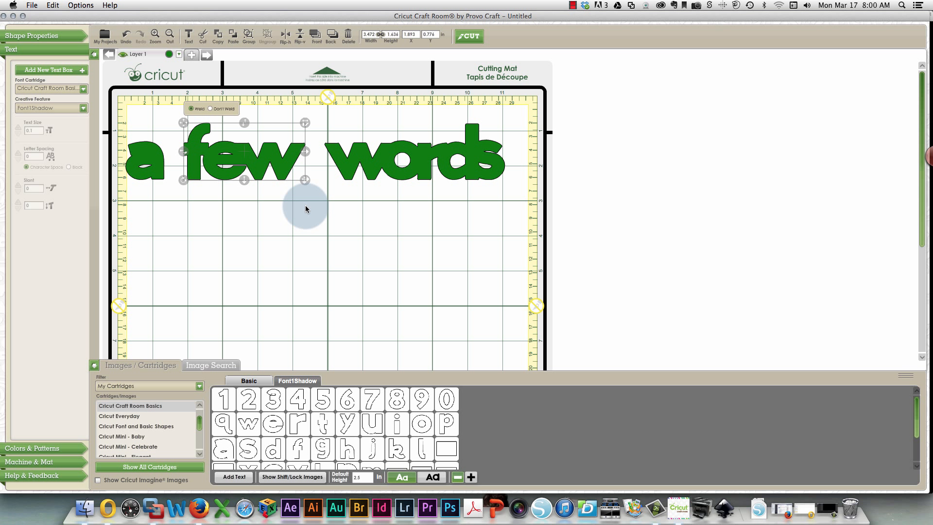
click(187, 218)
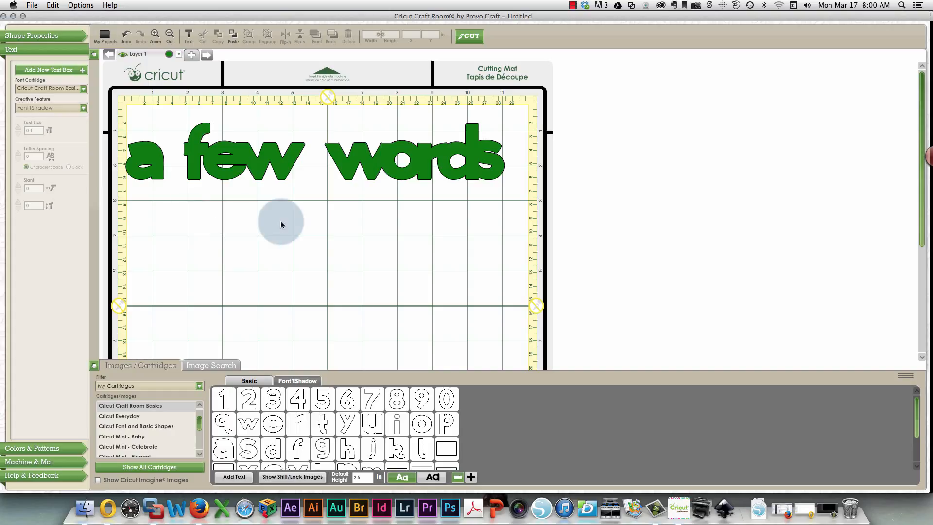
Add a second layer and choose the Basic creative feature of the Cricut Craft Room Basics cartridge.
click(192, 57)
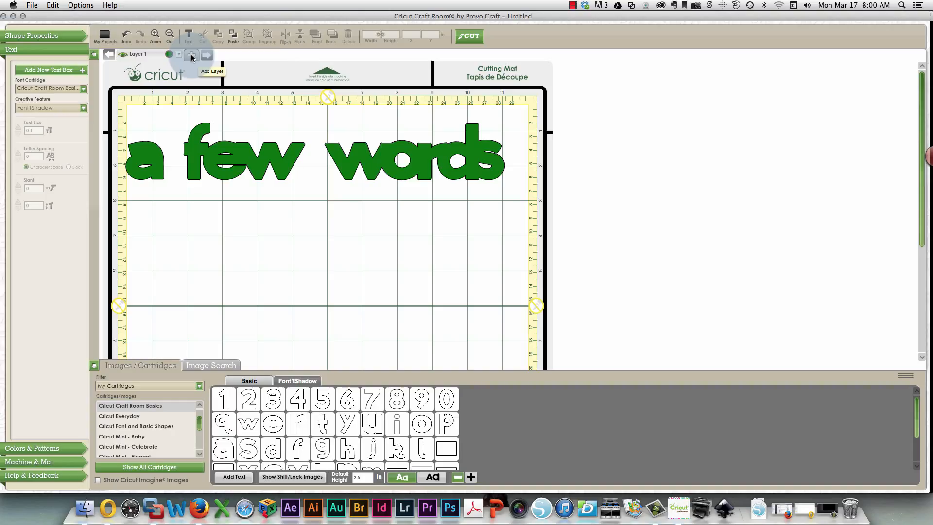
click(191, 56)
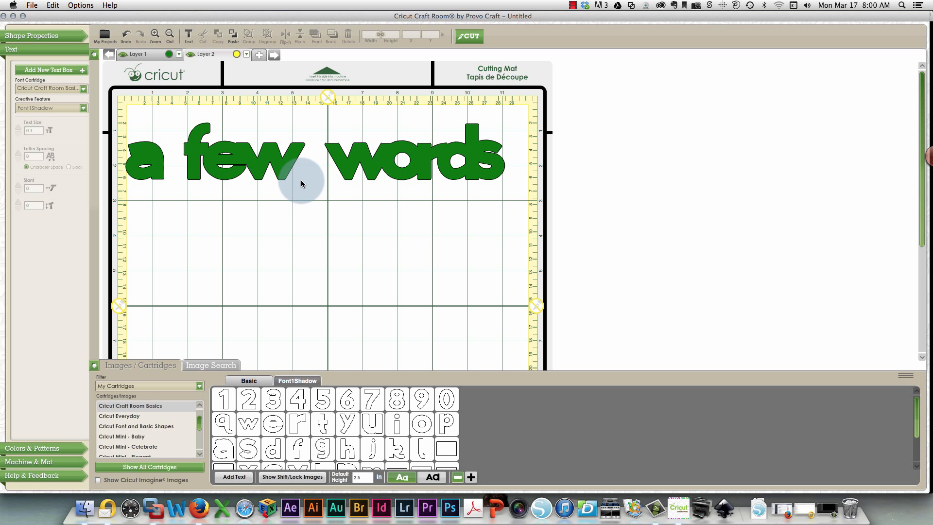
click(254, 381)
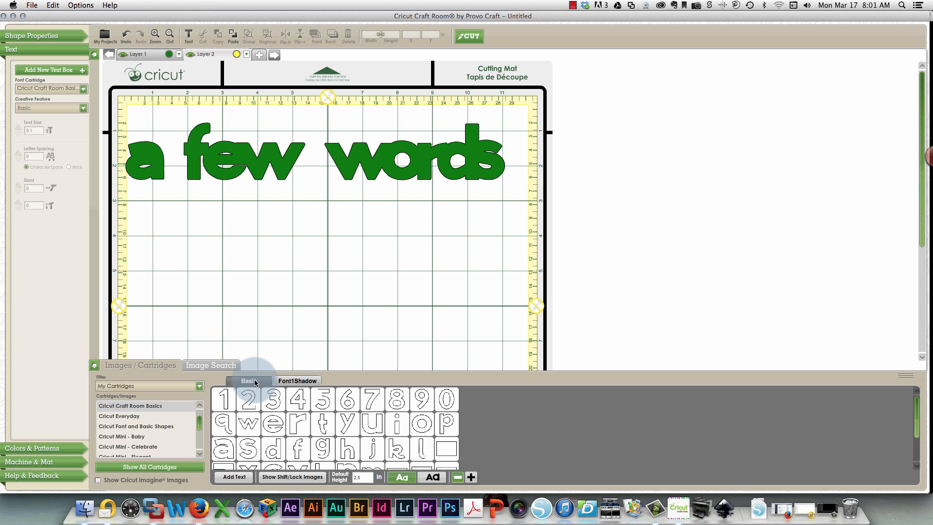
Add a text box on the new layer with text size 1.5 and enter "a few words".
click(36, 70)
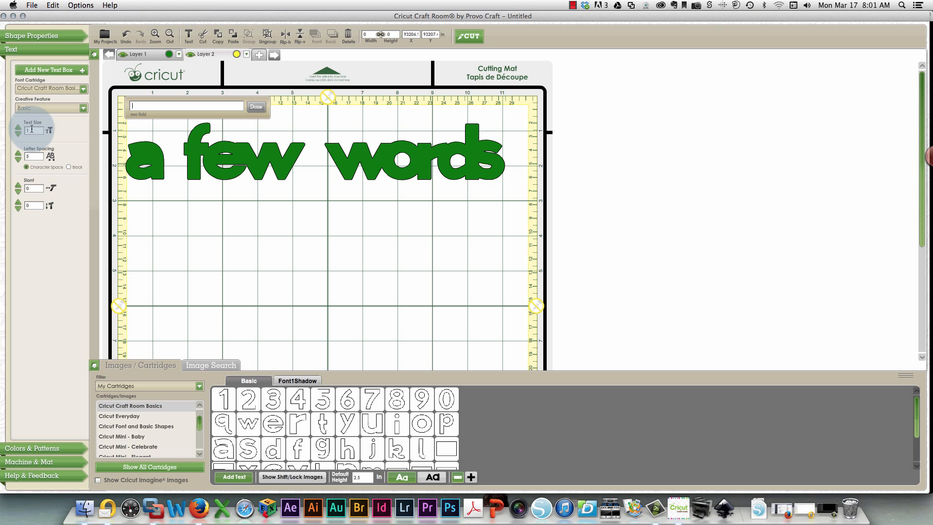
click(33, 130)
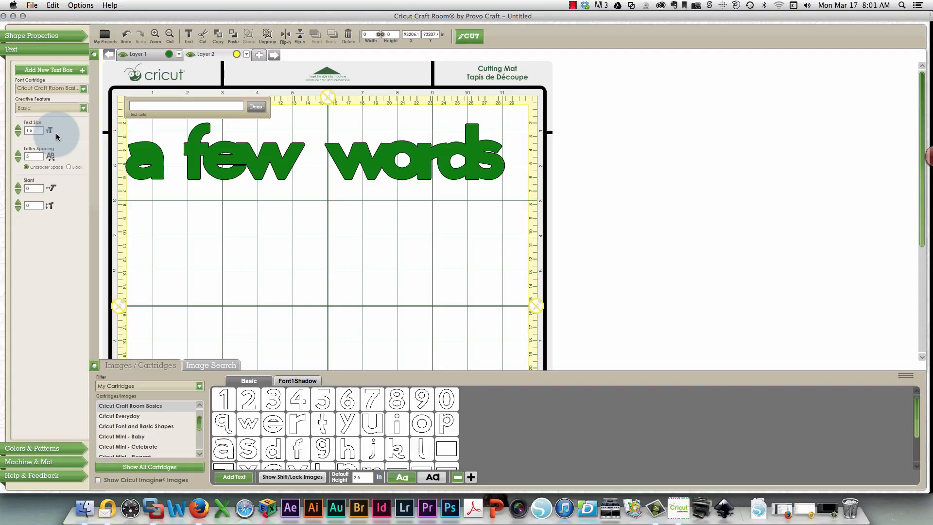
click(140, 104)
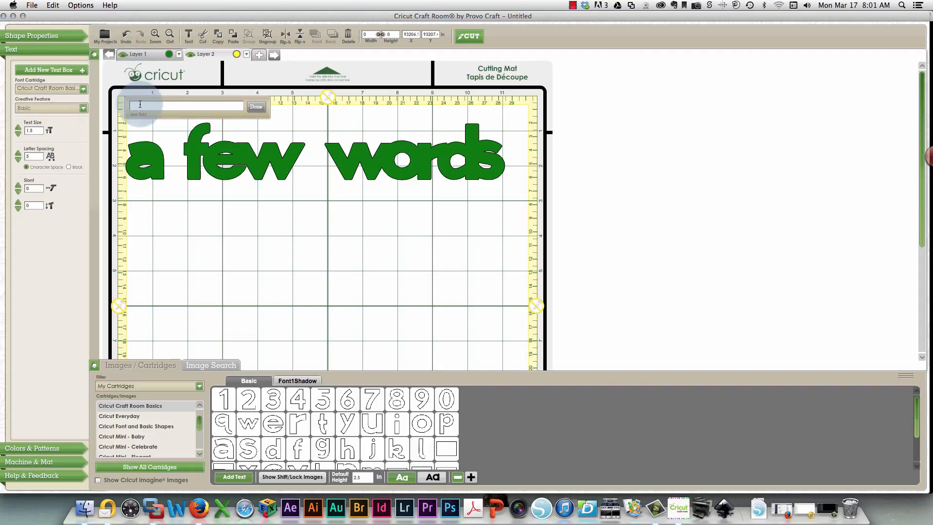
text(a)
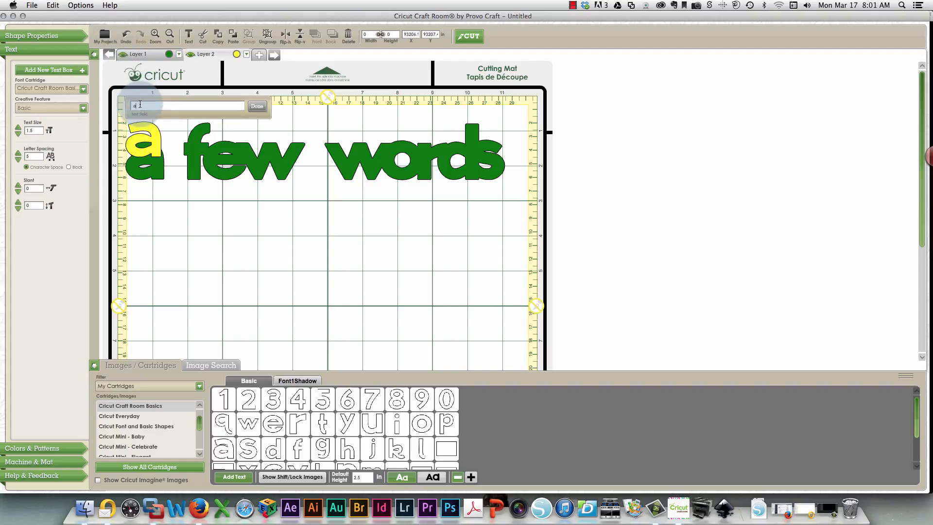
text( few words)
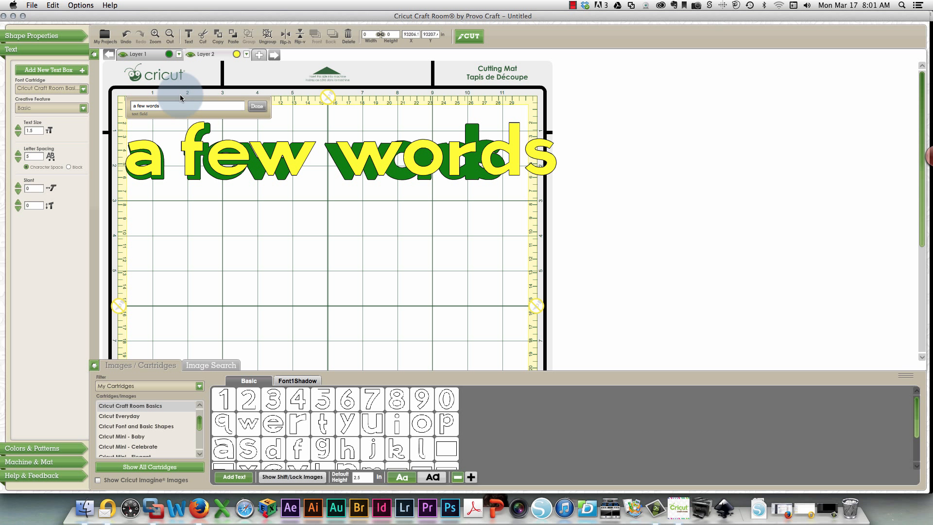
Move the yellow text below the green lettering, to about X 0.57, Y 4.22 in, and ungroup it into separate letters.
click(256, 106)
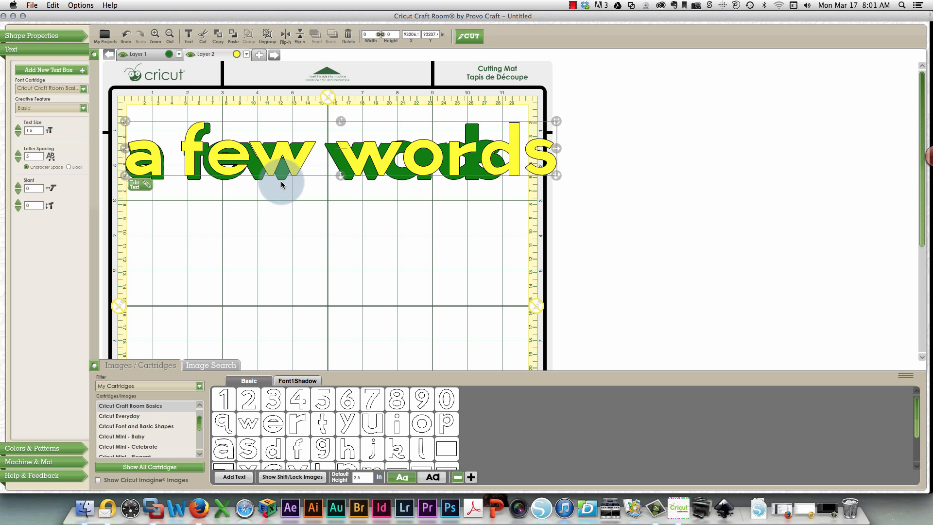
drag(296, 170, 309, 292)
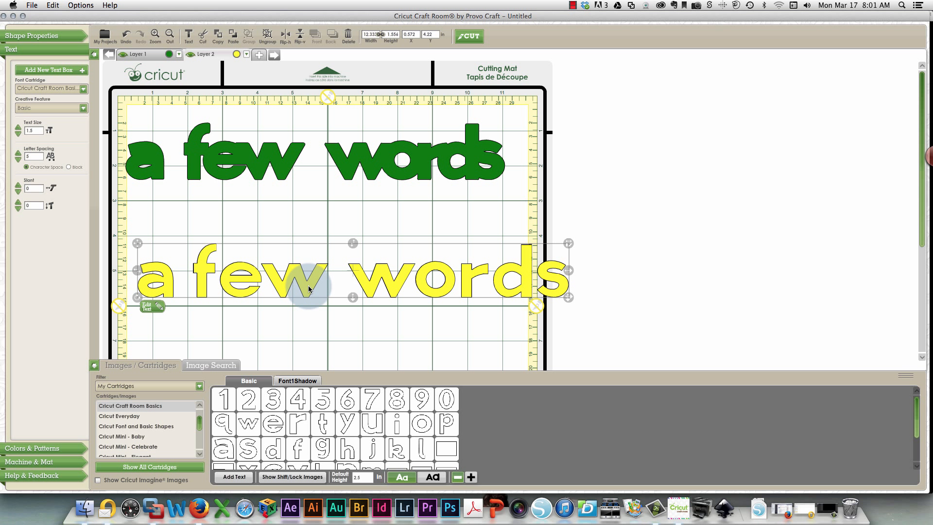
click(572, 5)
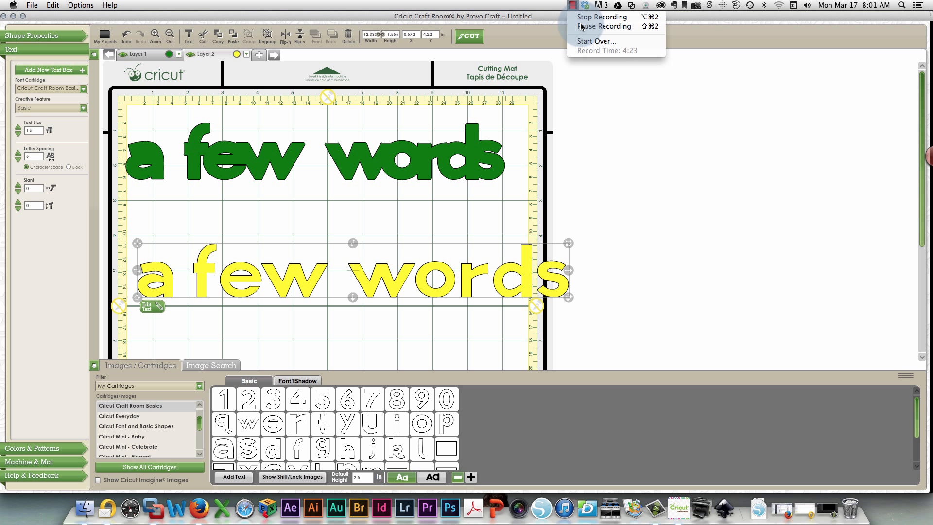
click(580, 26)
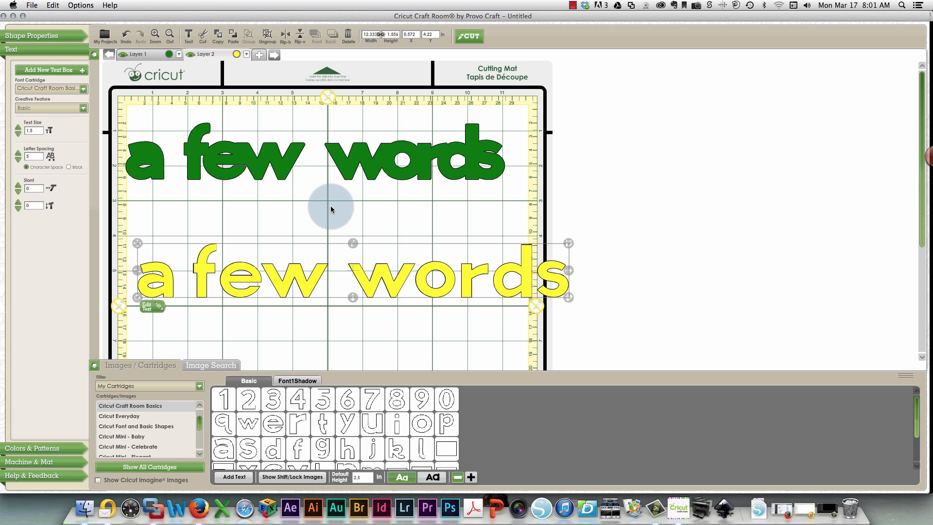
right_click(308, 289)
click(335, 340)
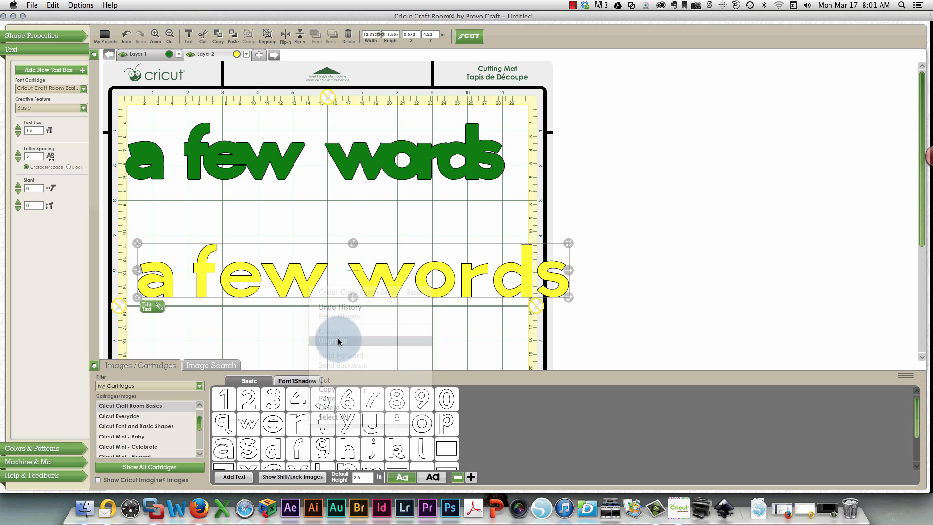
click(336, 329)
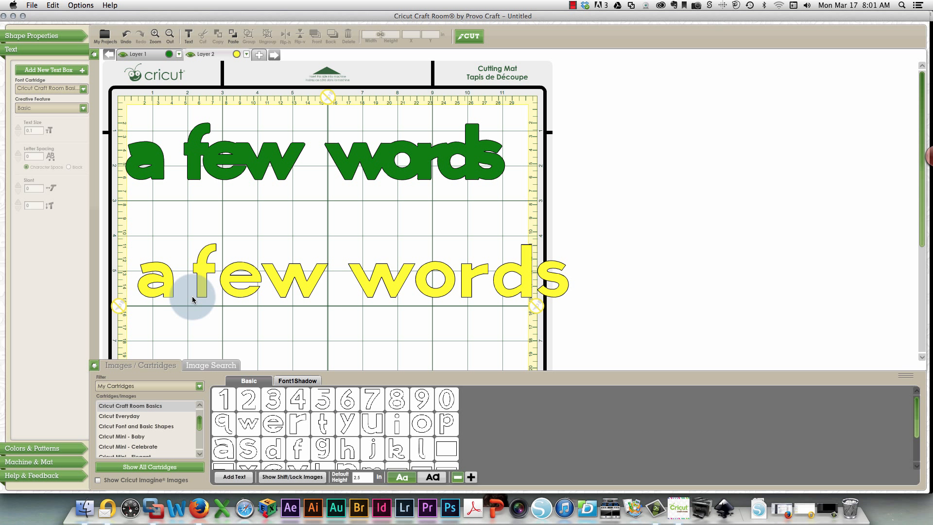
Place the yellow letters of "a few" one by one, centred over their matching green shadow letters.
drag(172, 290, 161, 167)
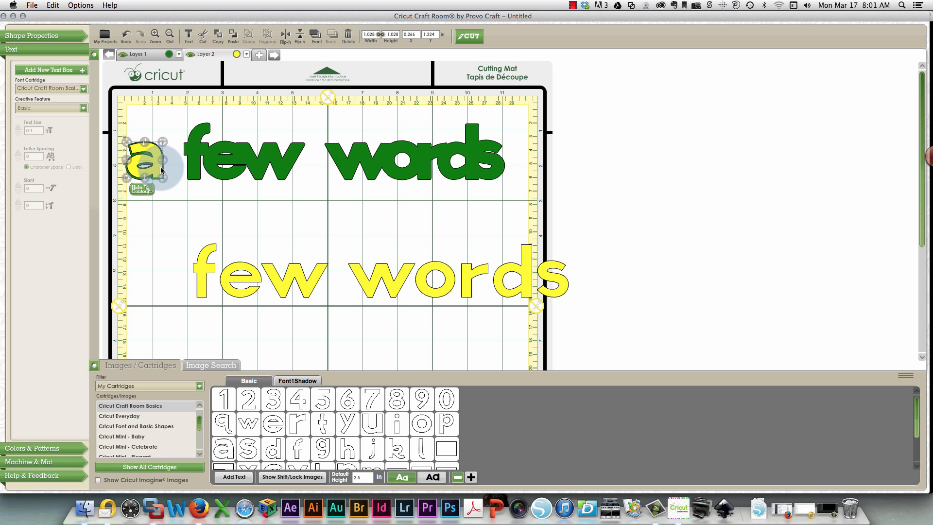
click(156, 34)
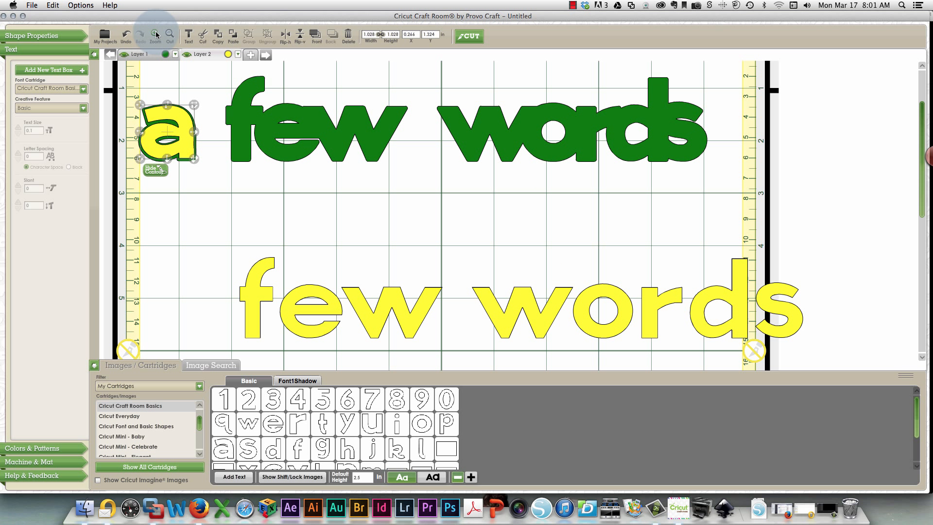
scroll(177, 85, up, 4)
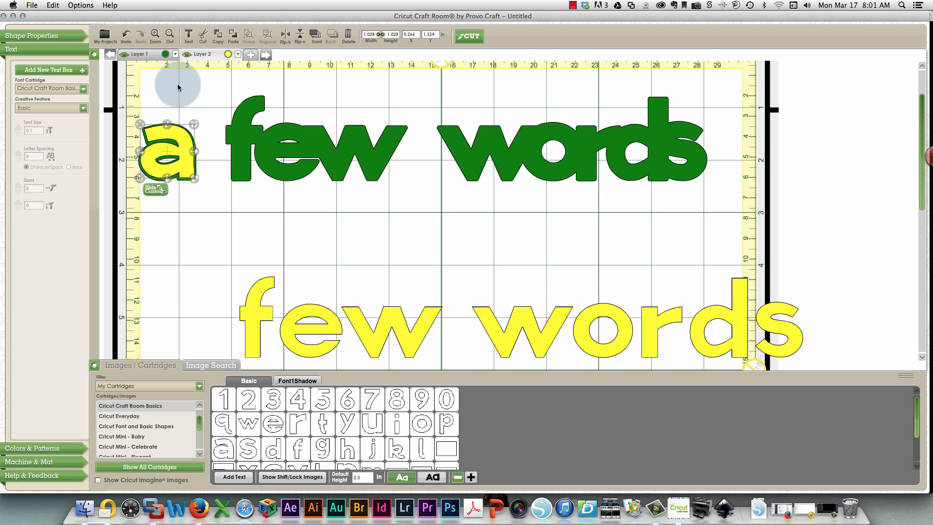
drag(257, 355, 246, 175)
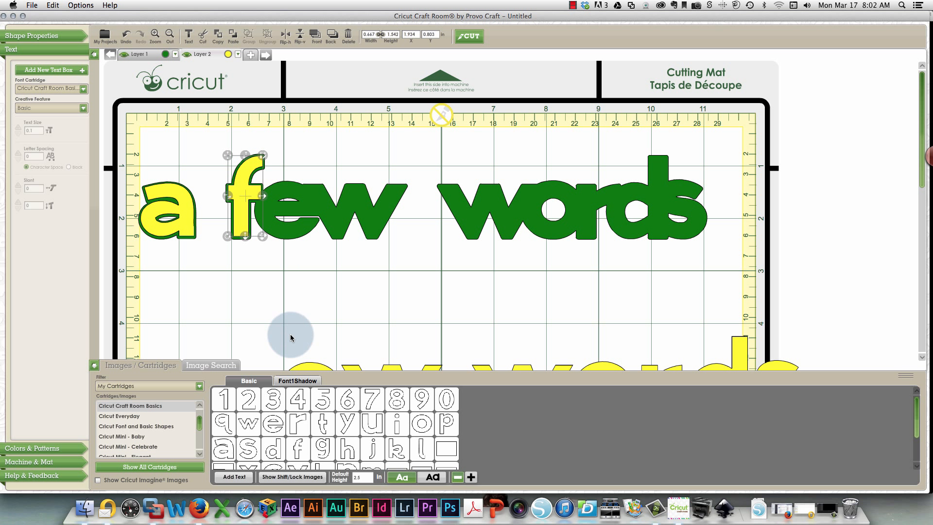
drag(308, 365, 284, 188)
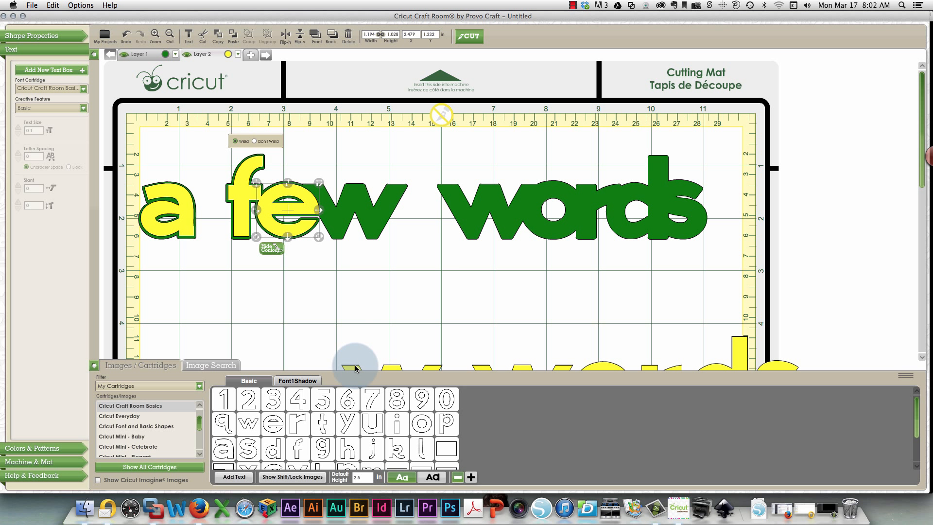
drag(354, 362, 319, 189)
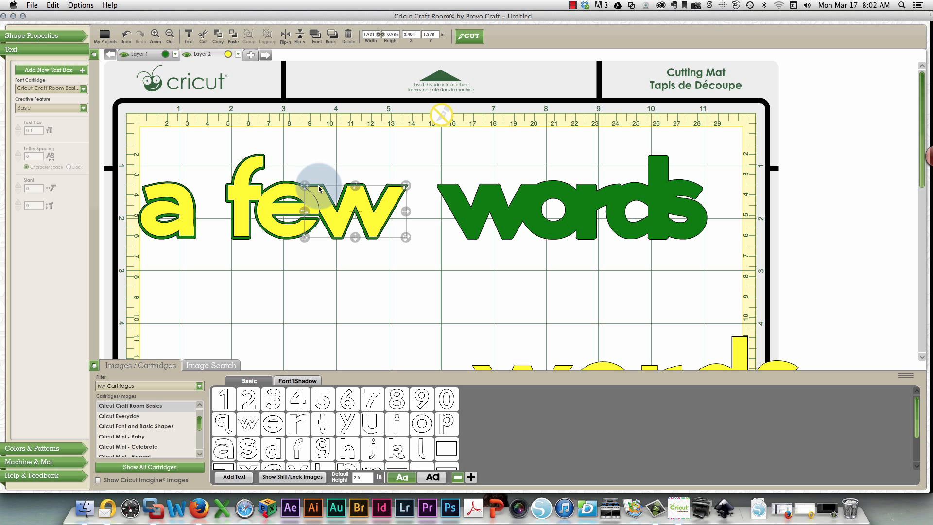
drag(319, 189, 319, 189)
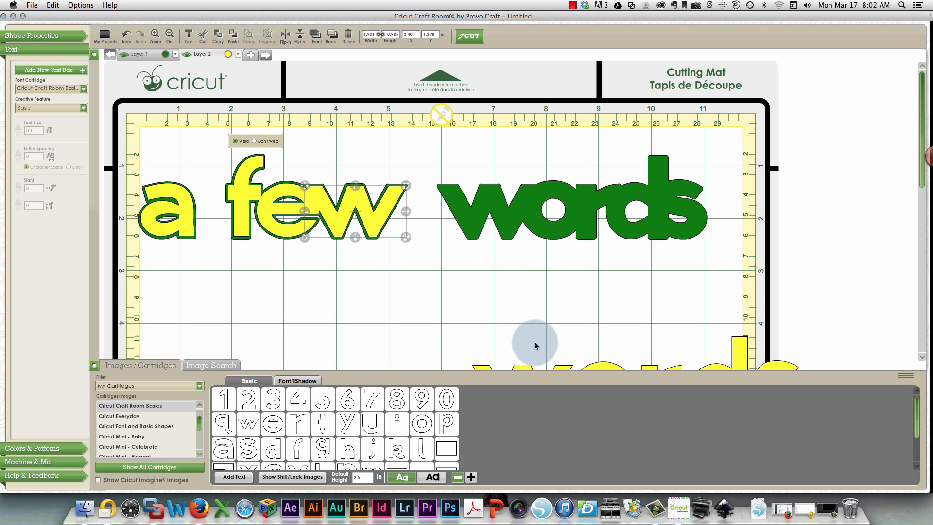
Place the yellow letters of "words" one by one over their green shadow letters, keeping them set to Weld.
drag(518, 363, 486, 186)
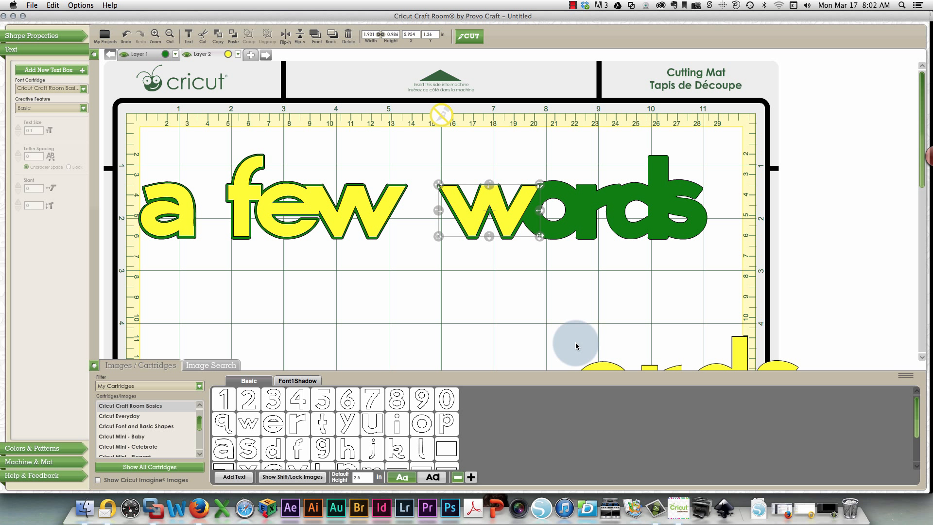
drag(599, 358, 550, 186)
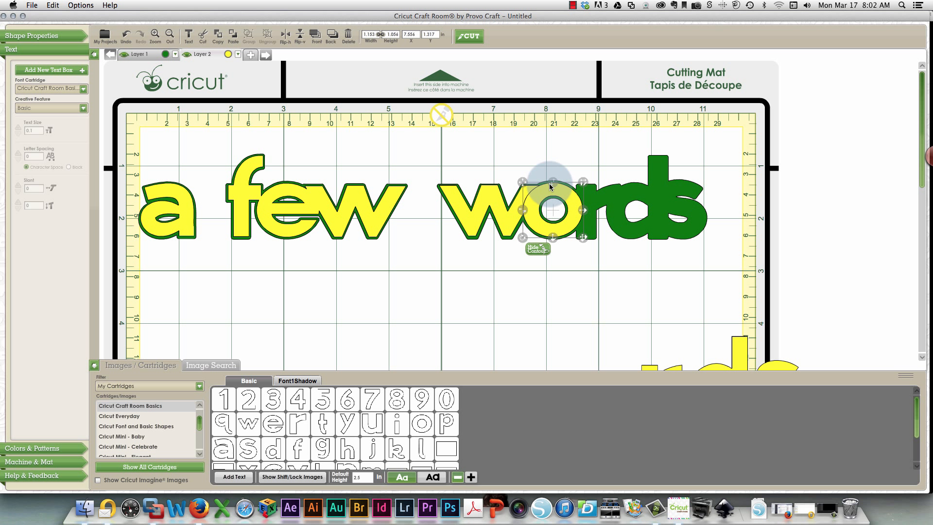
drag(550, 186, 550, 186)
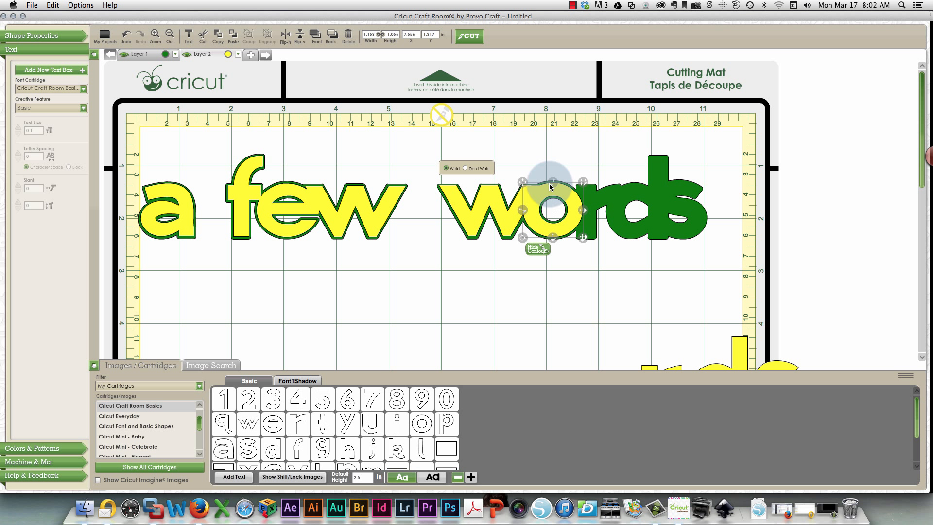
click(459, 169)
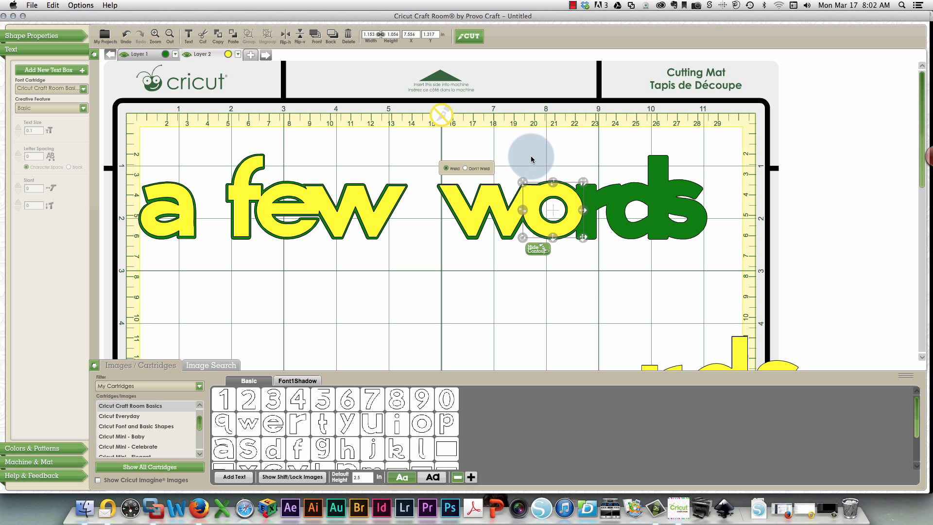
click(480, 169)
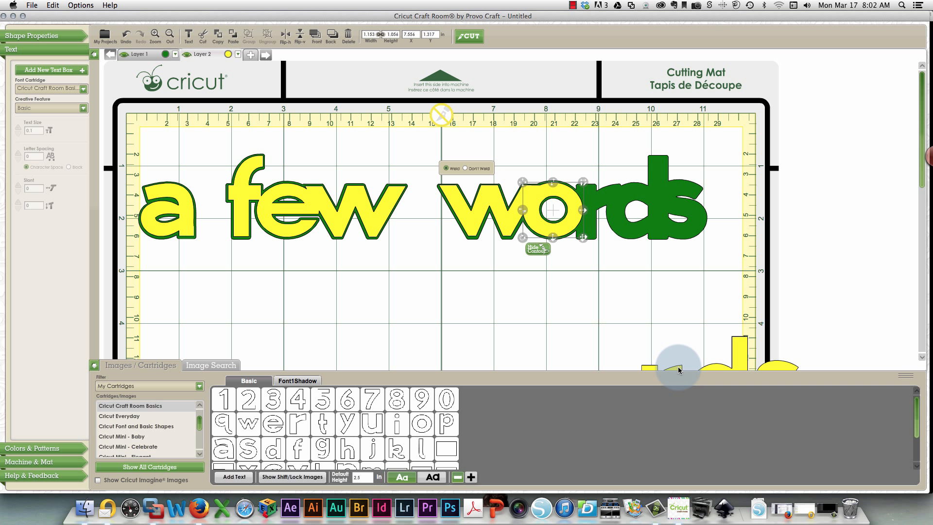
click(607, 195)
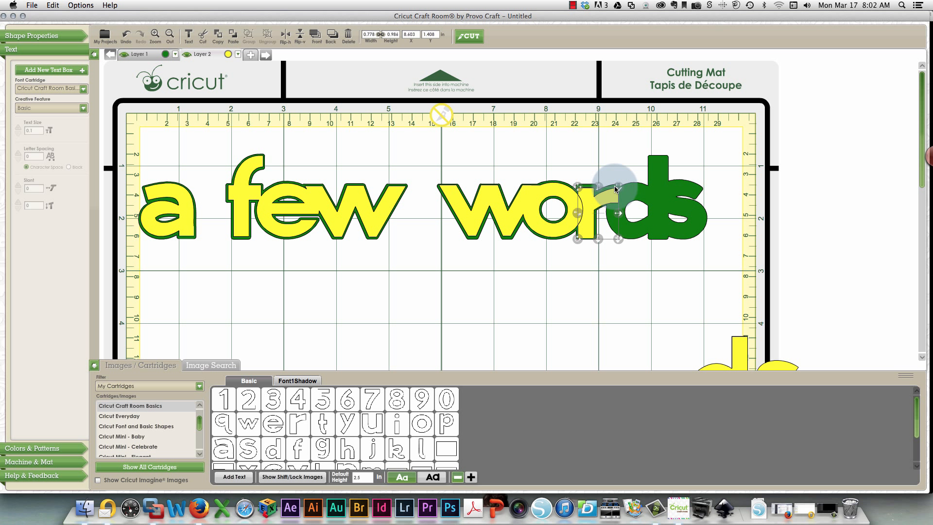
drag(614, 189, 615, 188)
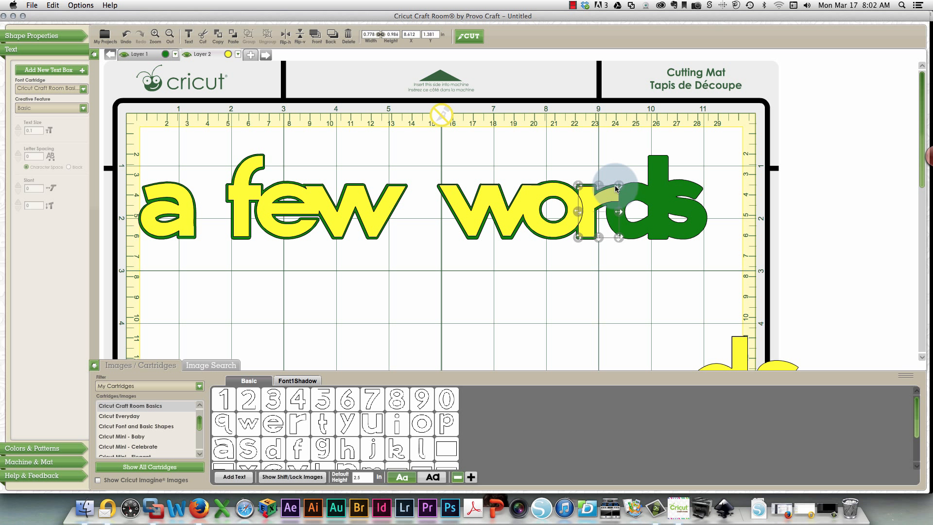
drag(738, 328, 656, 162)
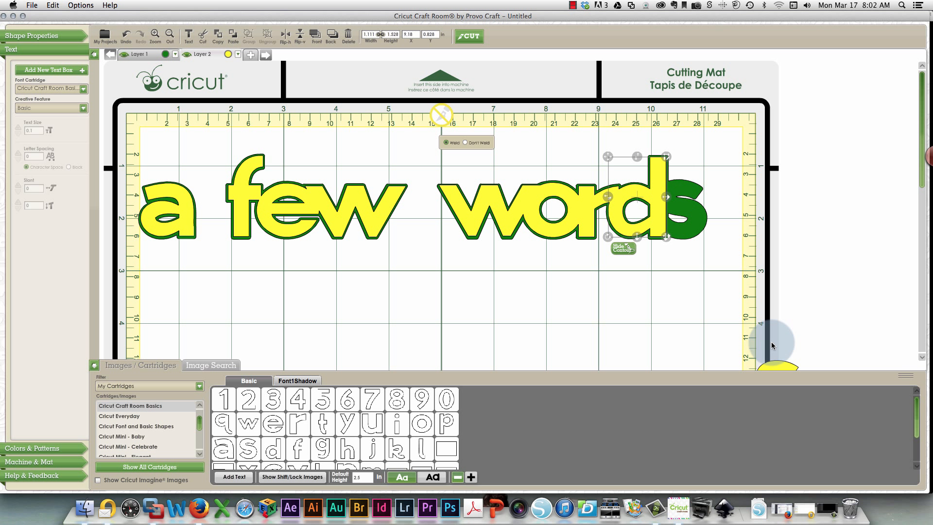
drag(776, 363, 679, 186)
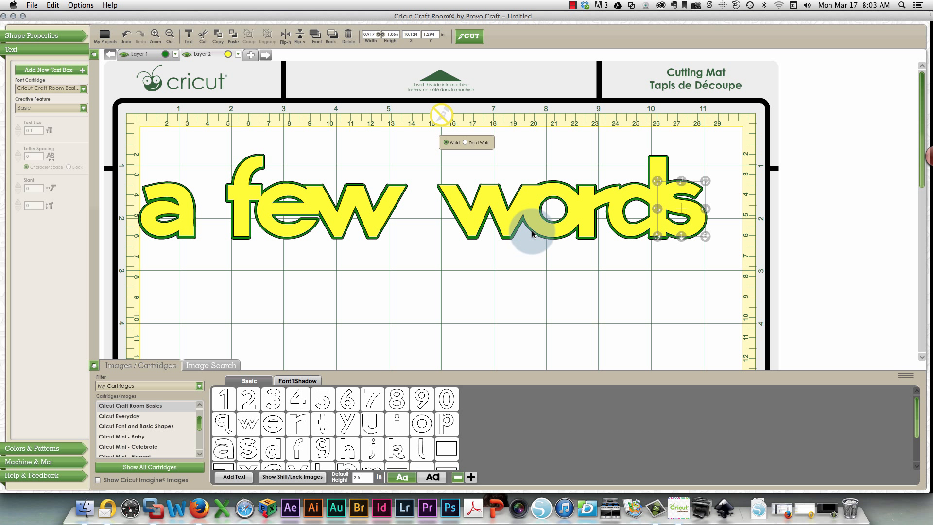
Examine how the yellow letters overlap by selecting the "w" and "d" of "words" and the "w" of "few".
click(505, 220)
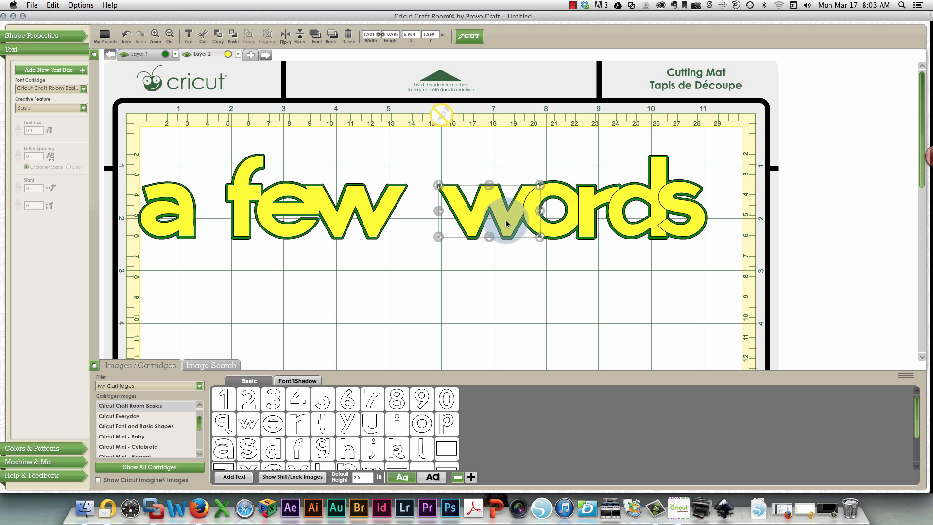
click(505, 220)
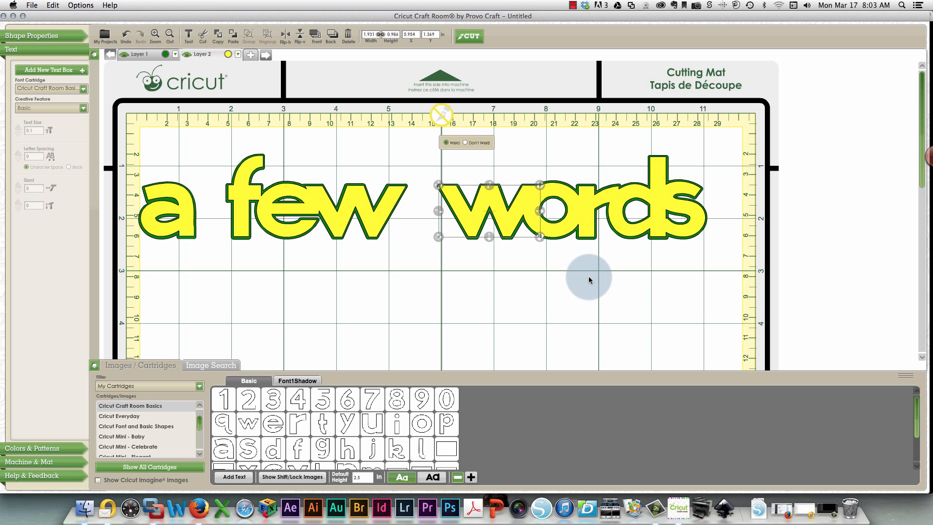
click(652, 219)
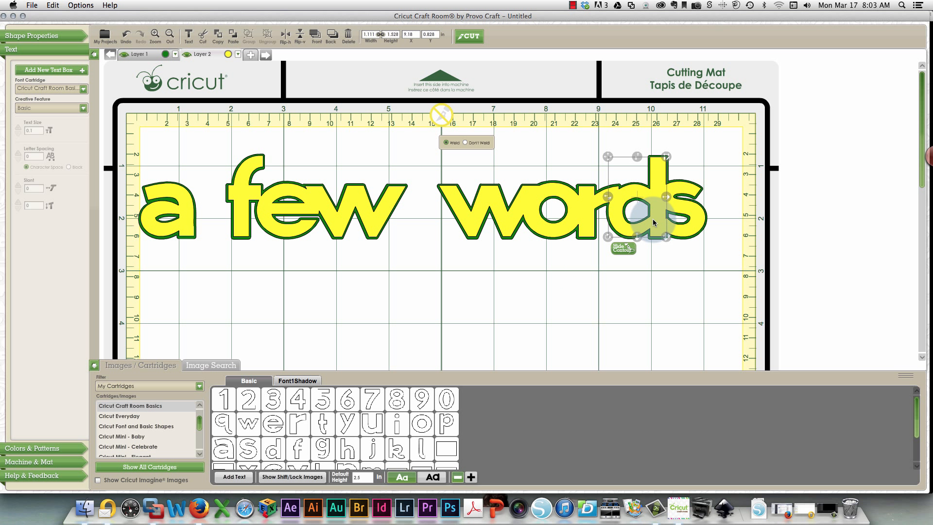
drag(653, 221, 653, 220)
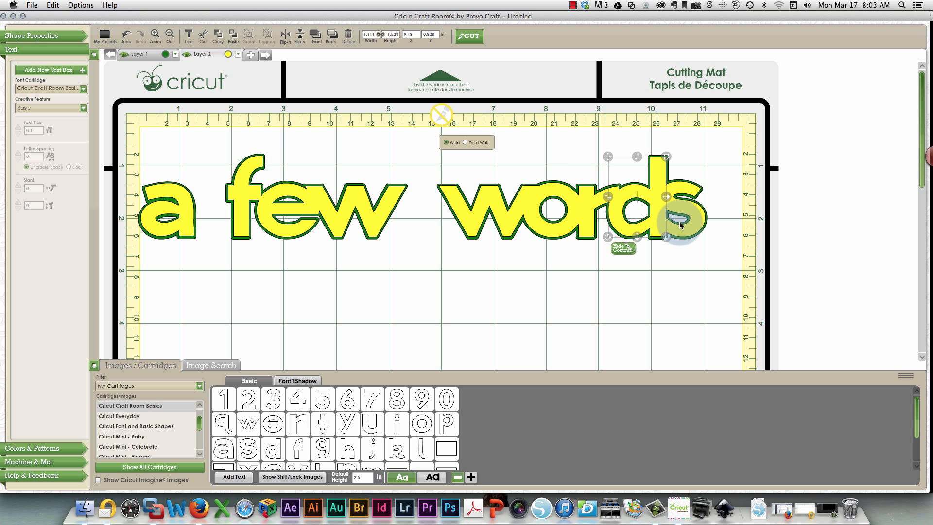
click(378, 209)
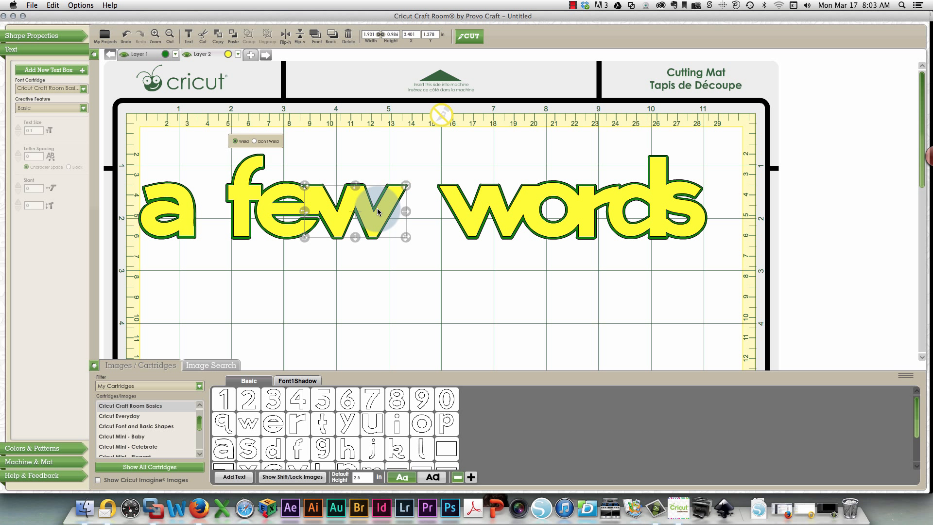
drag(377, 208, 377, 211)
click(323, 270)
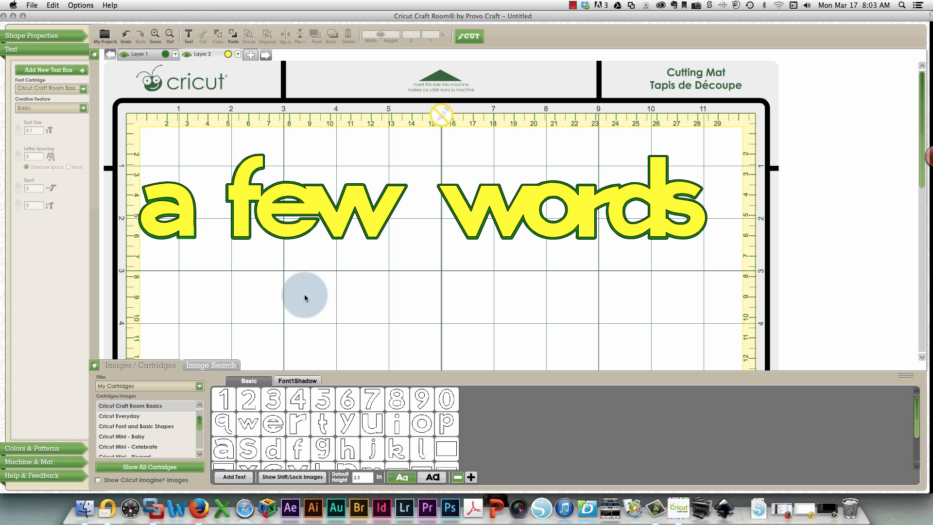
Hide Layer 2, move the green "few", "words" and "a" down about 2 in on the mat, and show Layer 2 again.
click(187, 55)
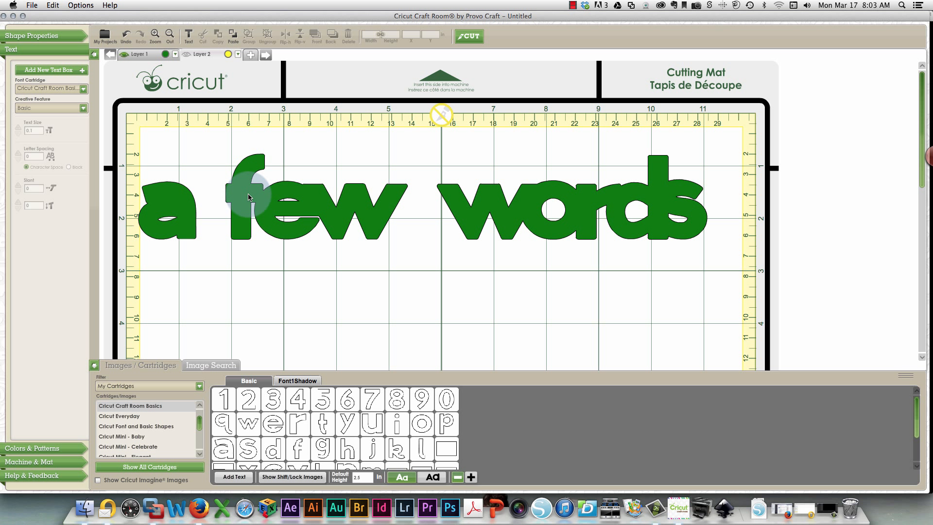
drag(244, 182, 250, 303)
drag(474, 224, 481, 325)
drag(182, 204, 181, 305)
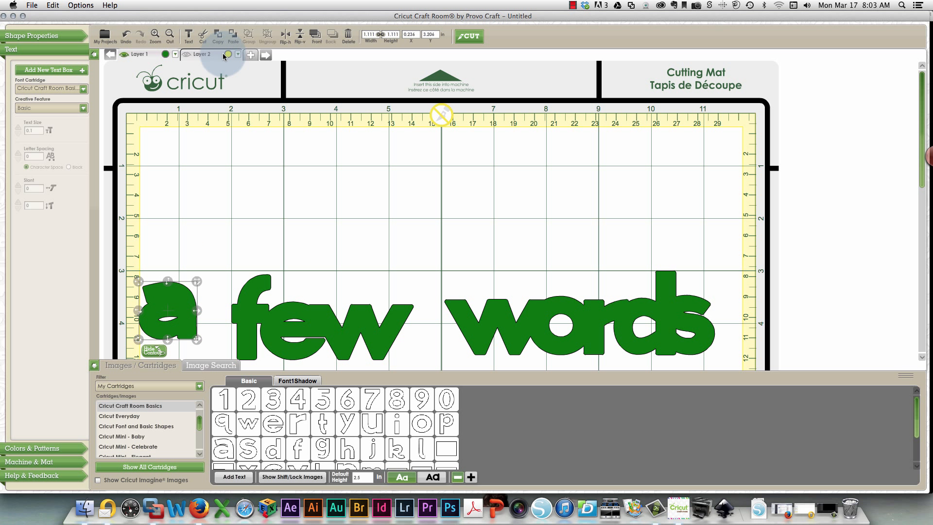
click(187, 54)
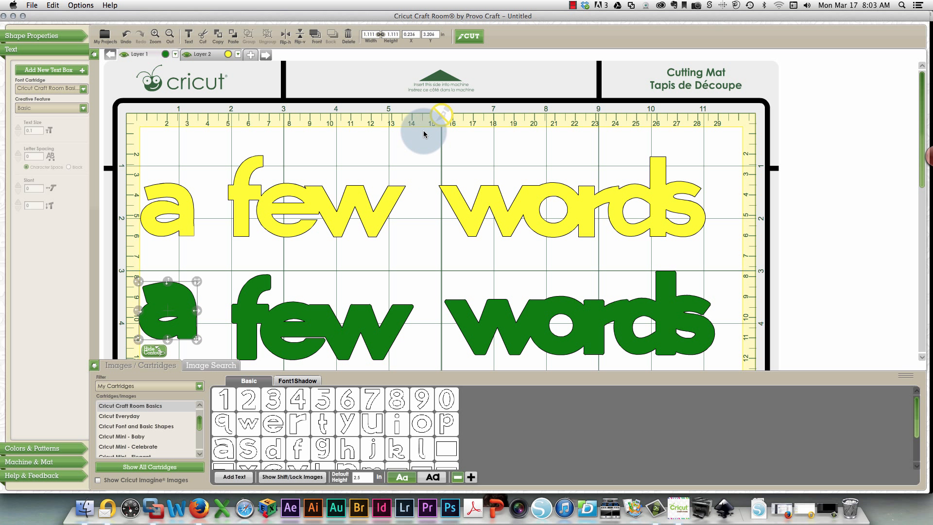
Move the yellow "a" slightly up and closer to "few", to about X 0.52, Y 1.24 in.
drag(424, 133, 732, 266)
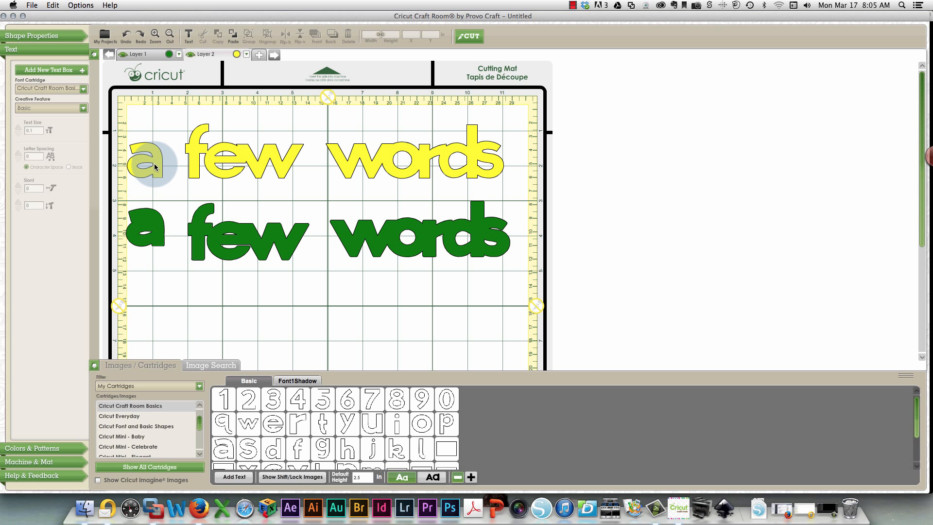
click(156, 170)
drag(157, 170, 166, 165)
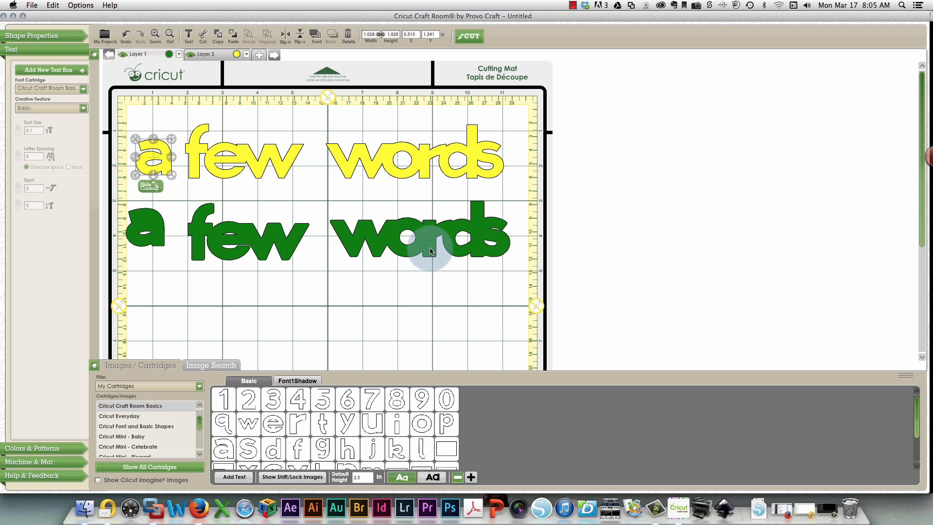
Move the green "words" to the mat's lower edge, about X 6.32, Y 9.33 in, and place the green "few" just before it.
scroll(460, 265, down, 1)
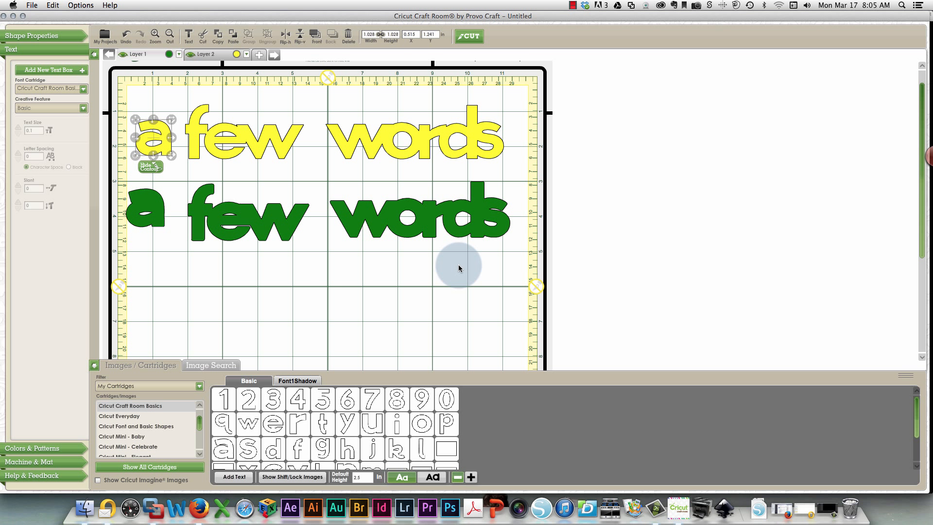
scroll(459, 265, down, 5)
drag(461, 73, 469, 298)
right_click(469, 301)
click(470, 300)
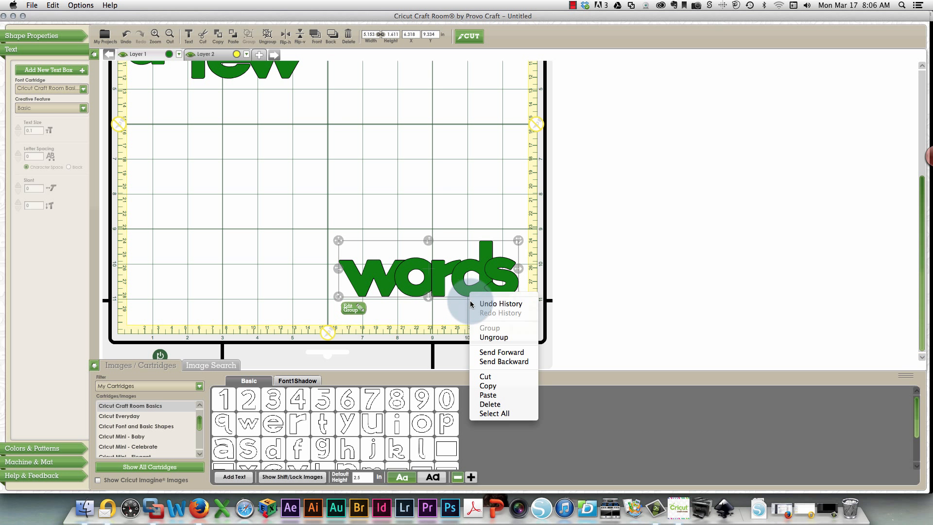
drag(287, 74, 312, 305)
Move the green "a" down in front of the green "few" near the mat's lower edge, to about X 1.28, Y 9.84 in.
scroll(171, 233, up, 6)
drag(171, 232, 212, 367)
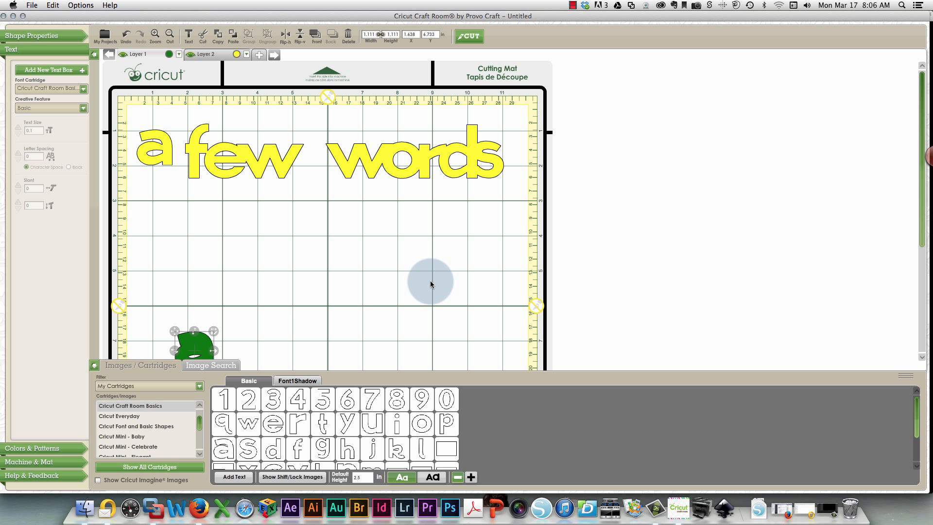
scroll(430, 284, down, 1)
scroll(613, 266, down, 5)
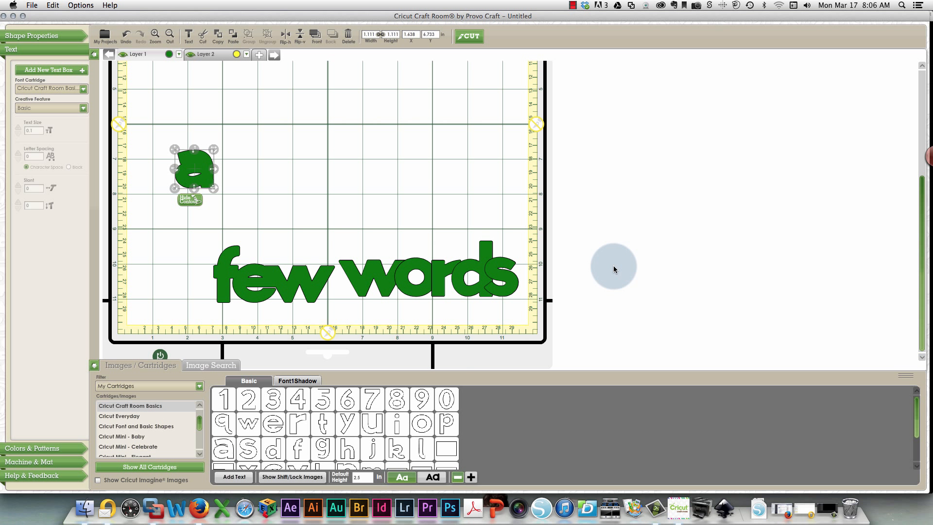
drag(203, 165, 191, 275)
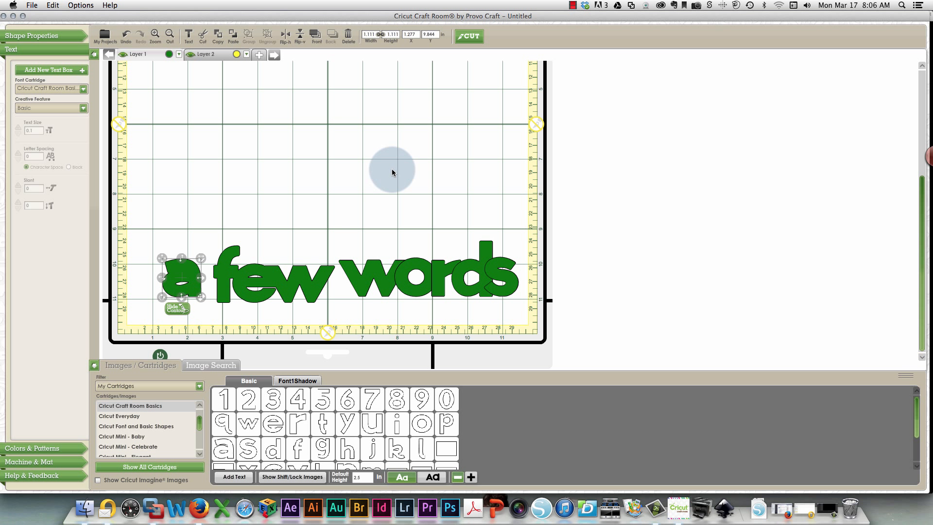
scroll(392, 168, up, 1)
scroll(138, 145, up, 8)
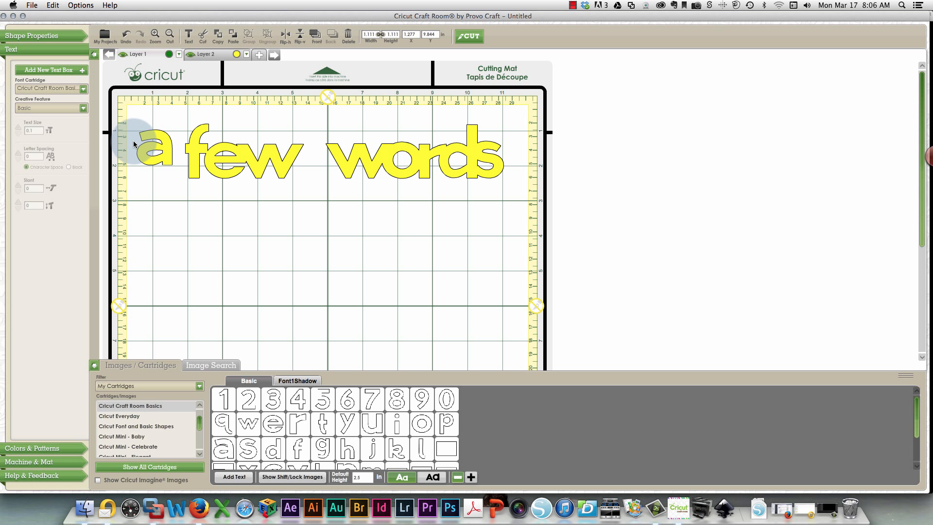